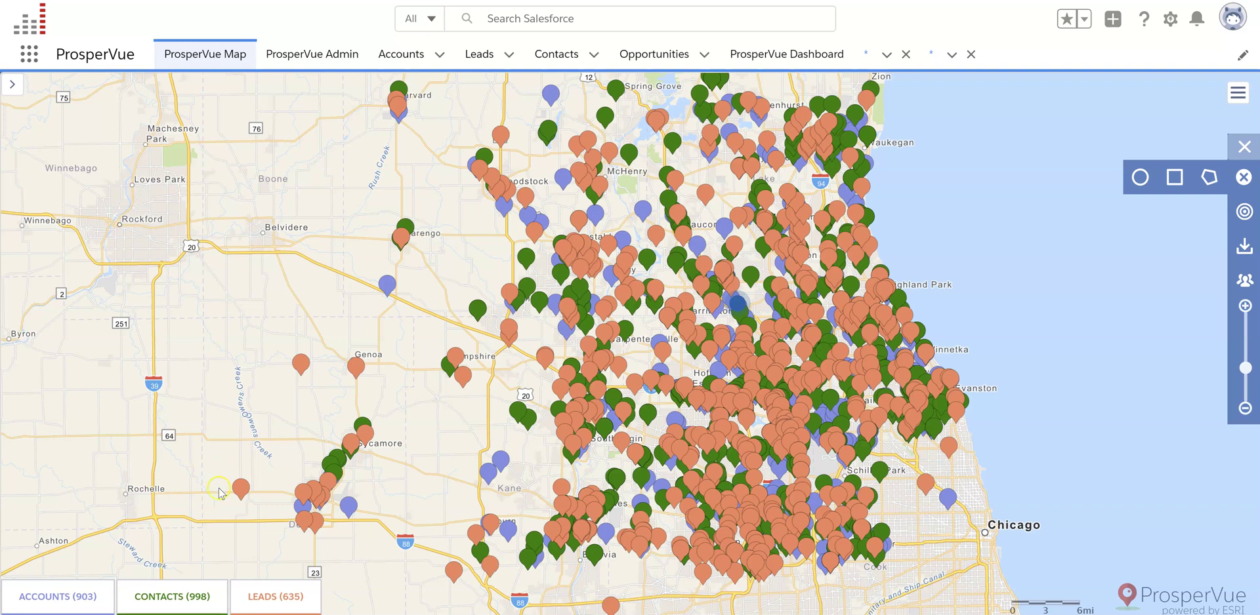
# Step: Open the table of lead records for the mapped area
pyautogui.click(256, 548)
pyautogui.click(272, 601)
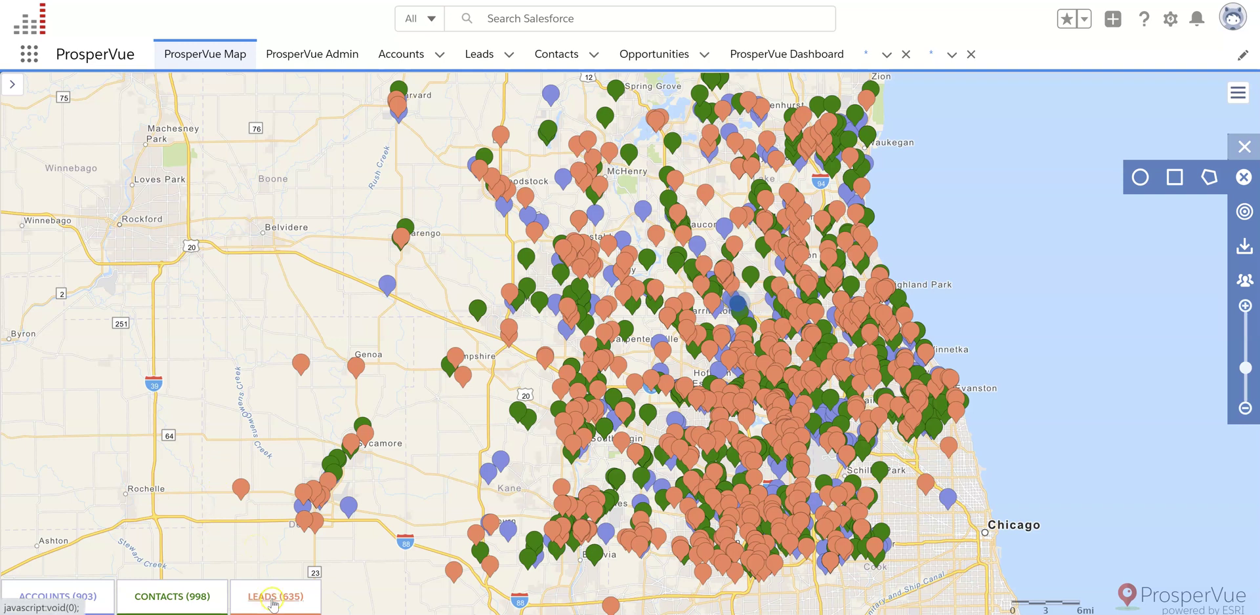
pyautogui.click(273, 600)
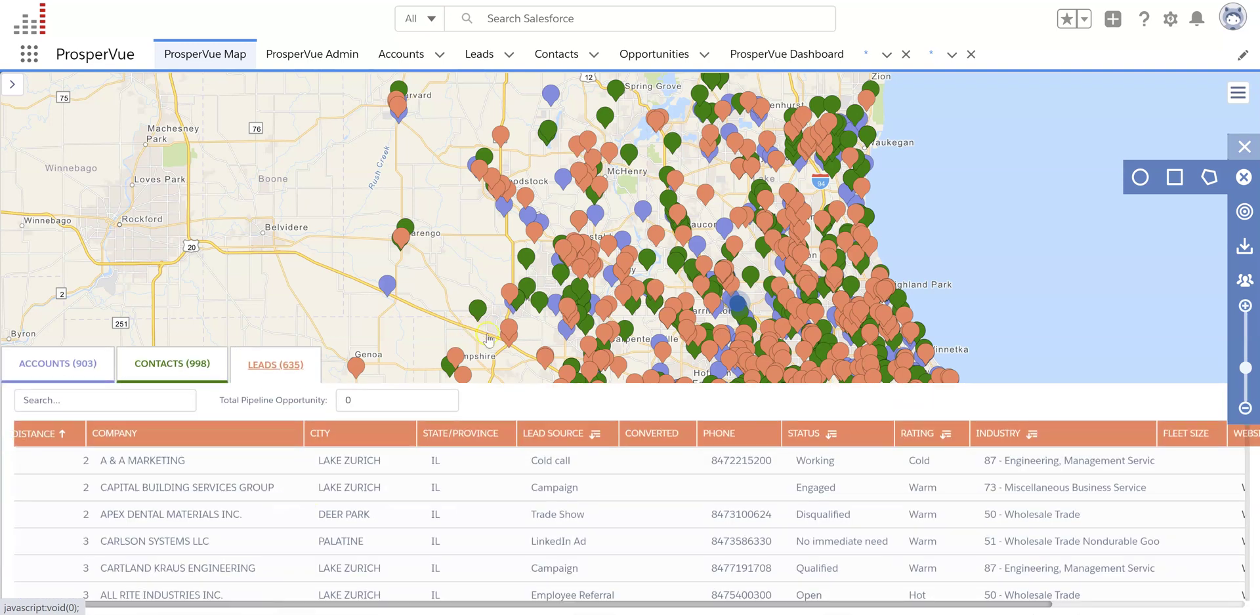
pyautogui.click(828, 292)
pyautogui.click(1056, 200)
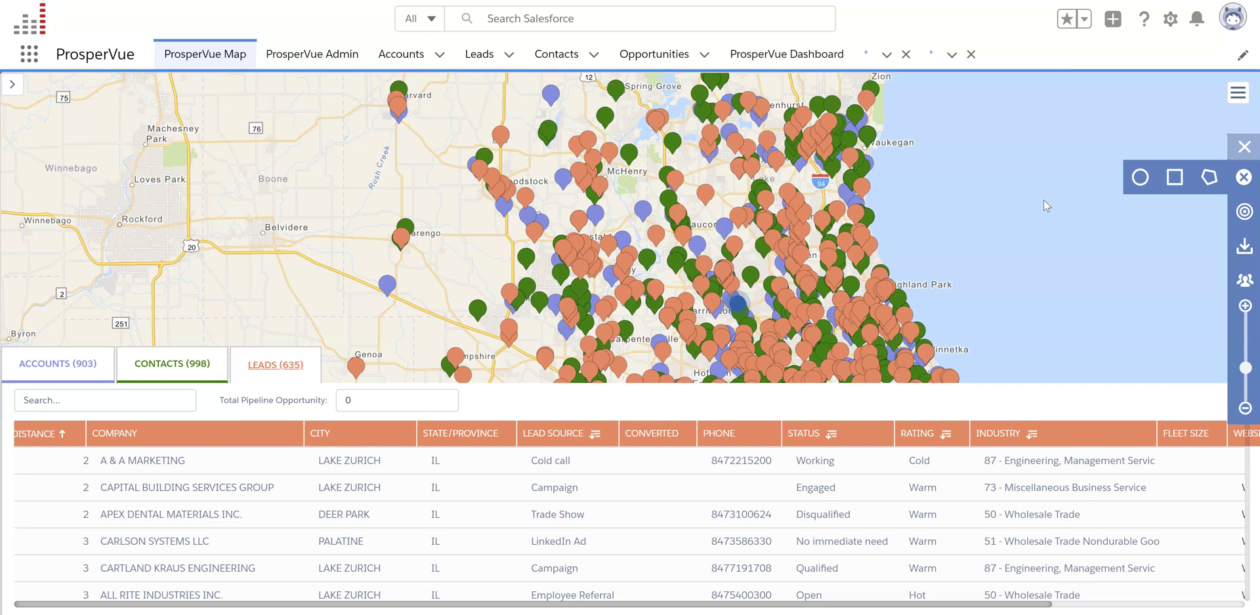
# Step: Hide accounts and contacts so that only leads are displayed on the map
pyautogui.click(1237, 92)
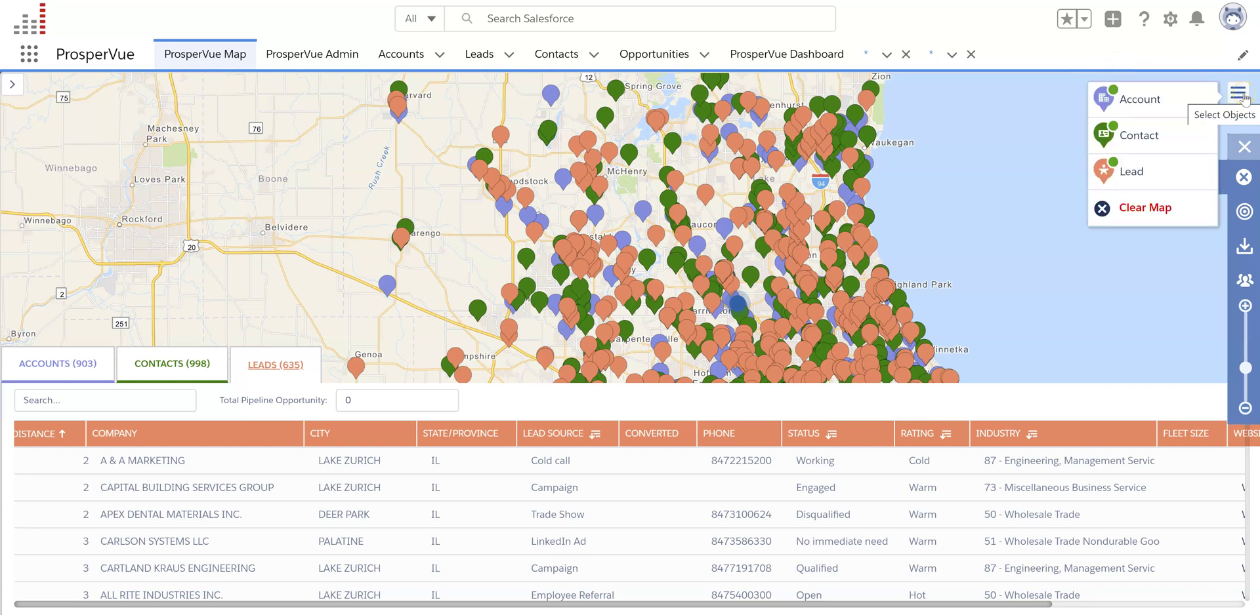
pyautogui.click(1236, 96)
pyautogui.click(1149, 98)
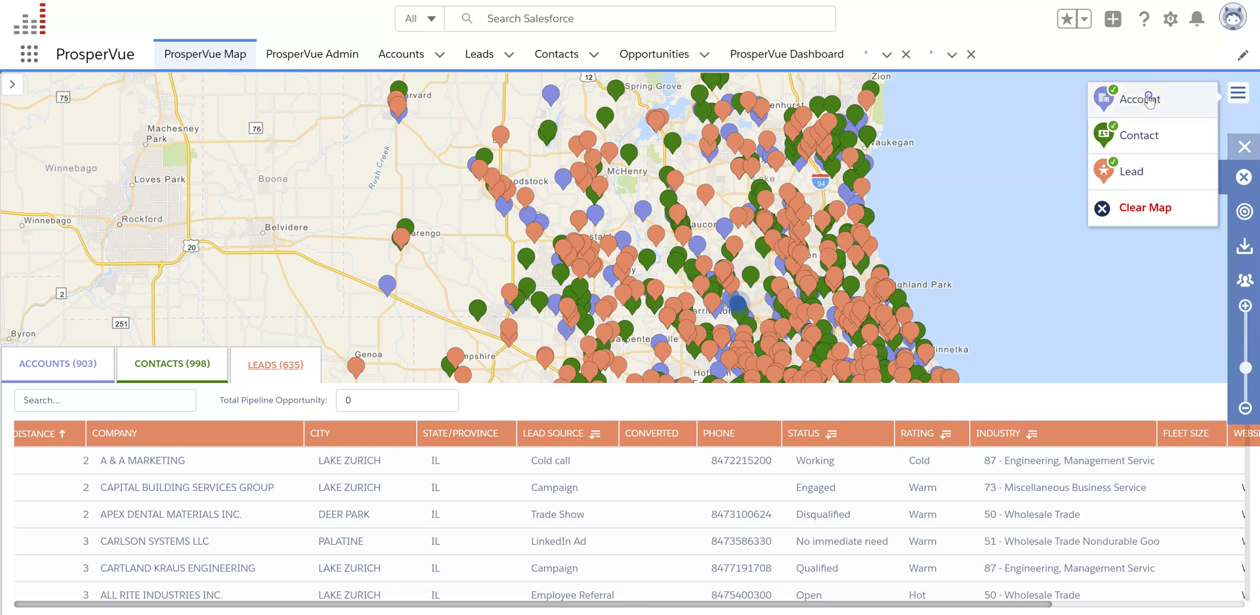
pyautogui.click(1147, 99)
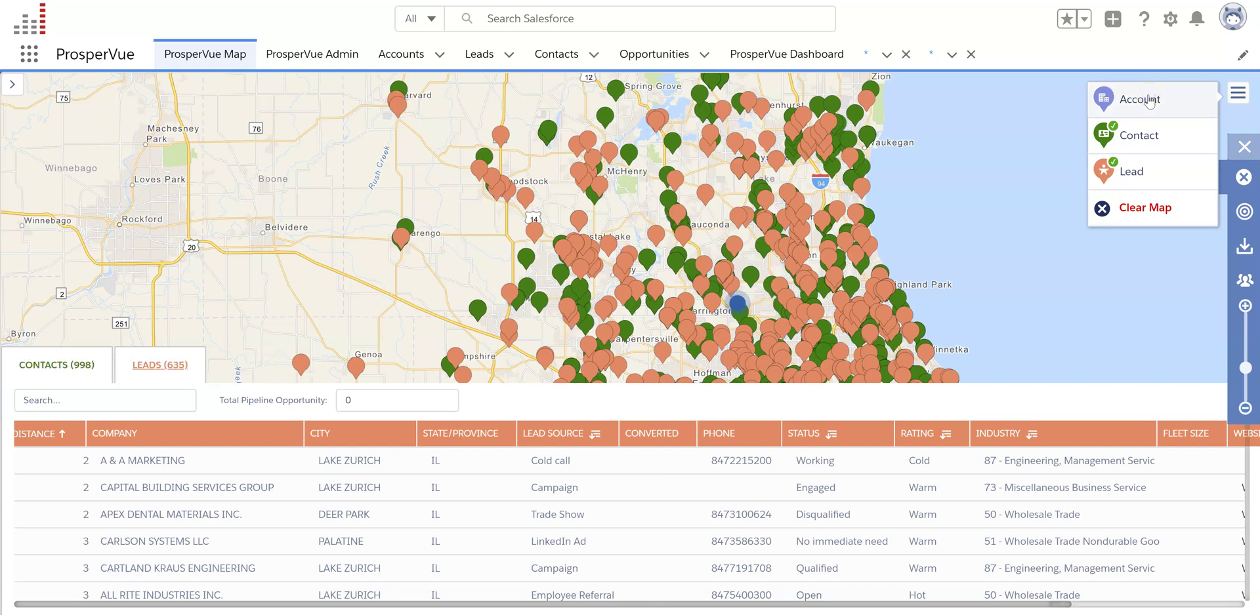
pyautogui.click(1145, 135)
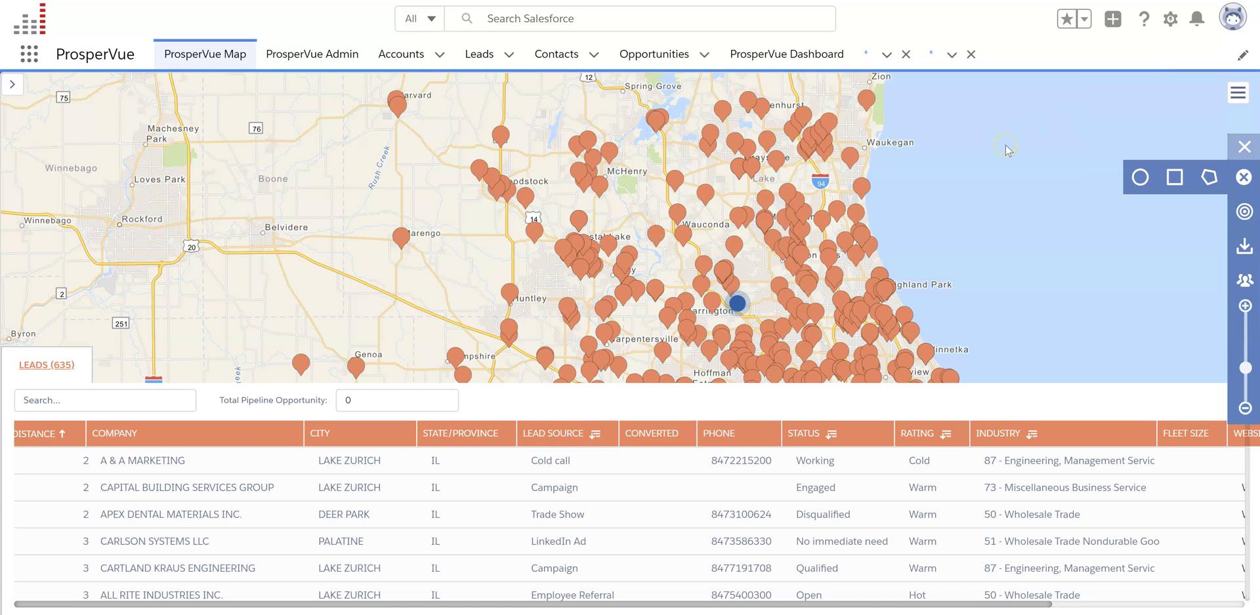
pyautogui.moveTo(1013, 218); pyautogui.dragTo(1027, 153)
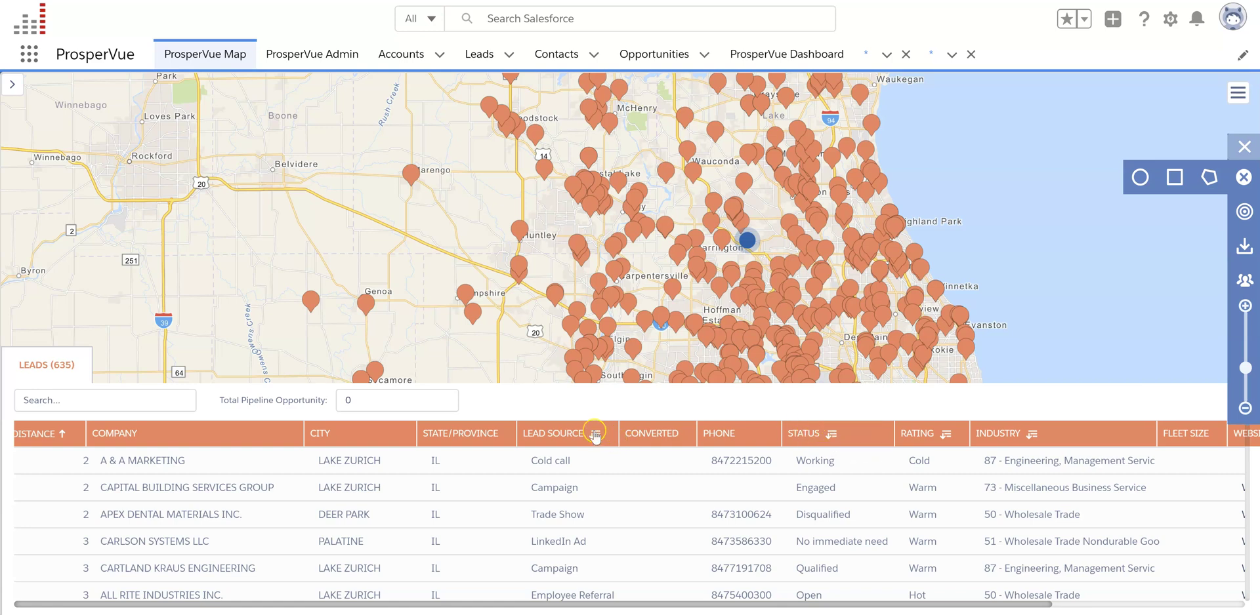
# Step: View the leads colour-coded by their top 10 lead sources, and close the Lead Source breakdown
pyautogui.click(850, 447)
pyautogui.moveTo(964, 605); pyautogui.dragTo(1154, 571)
pyautogui.hscroll(-10, 1050, 571)
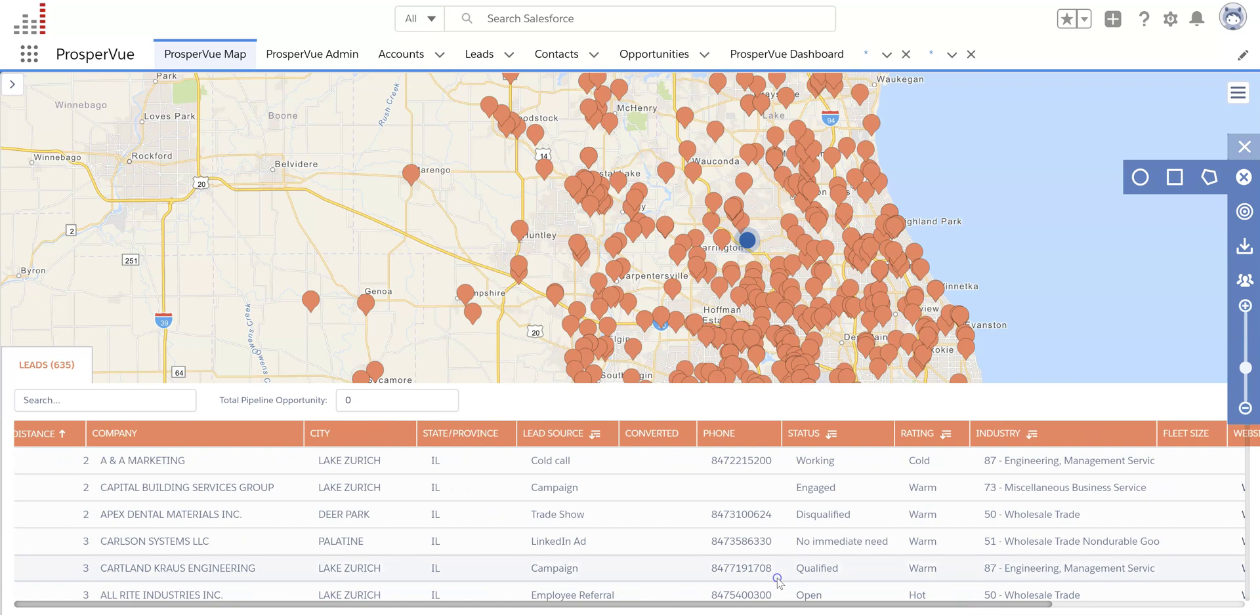
pyautogui.click(588, 430)
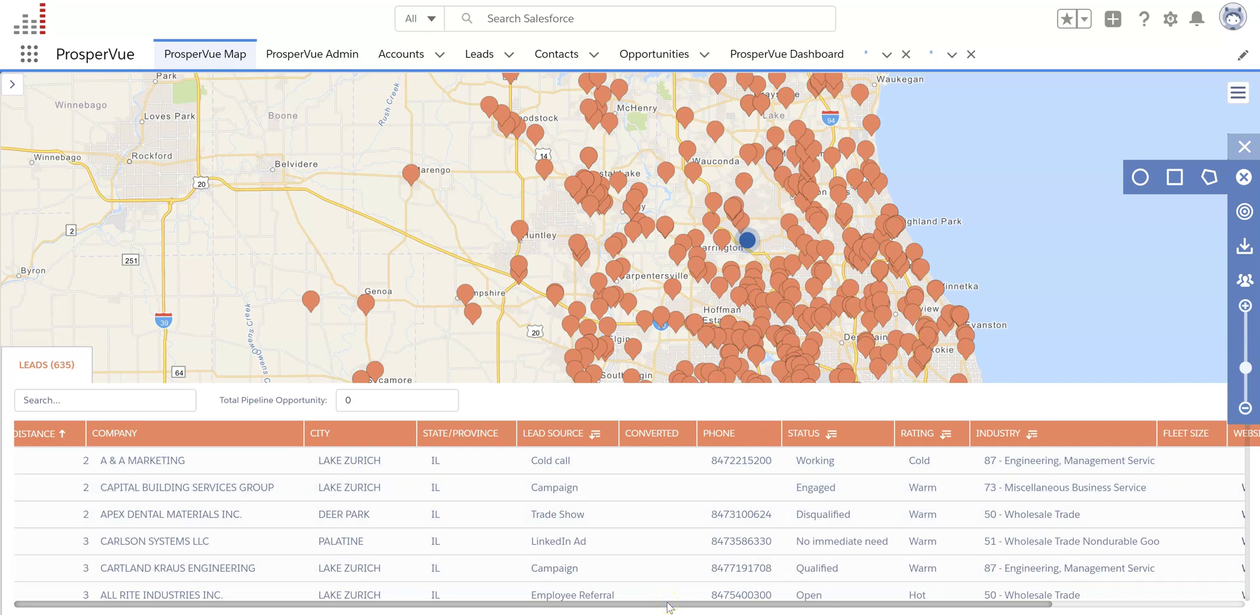
pyautogui.click(596, 437)
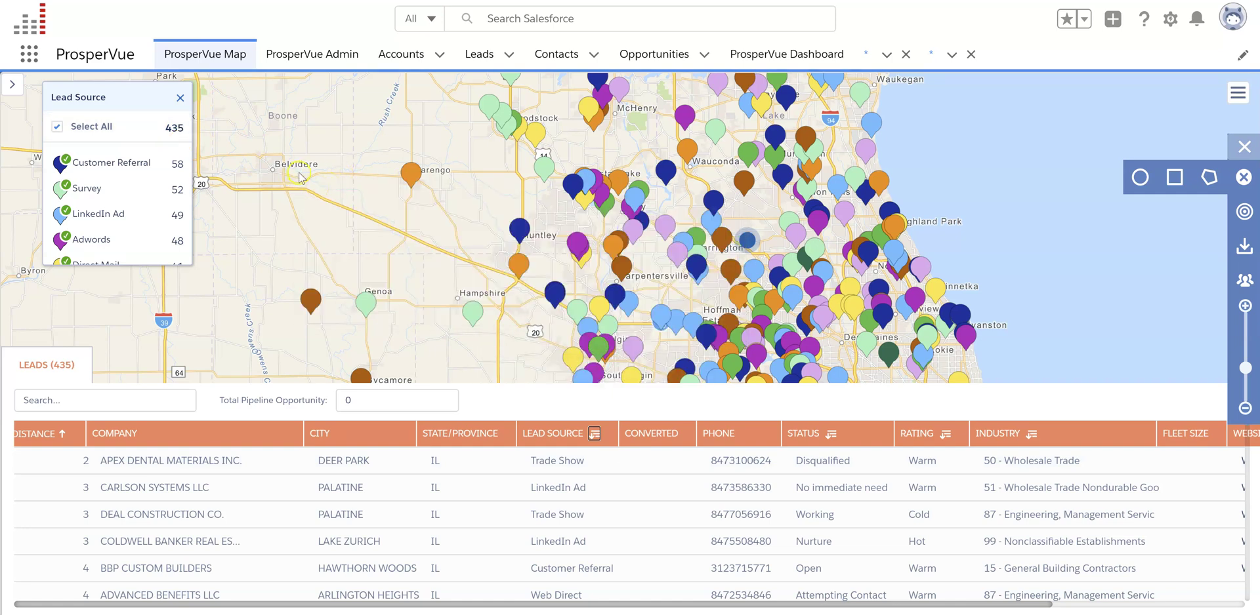
pyautogui.click(329, 165)
pyautogui.click(65, 105)
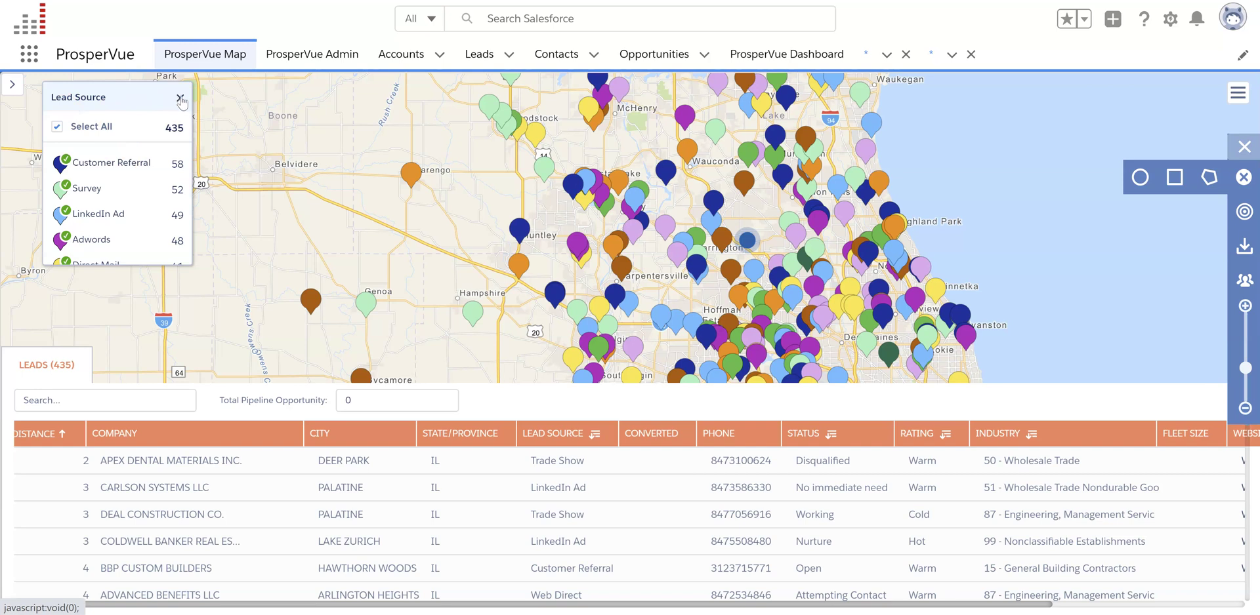
pyautogui.click(179, 99)
pyautogui.click(324, 149)
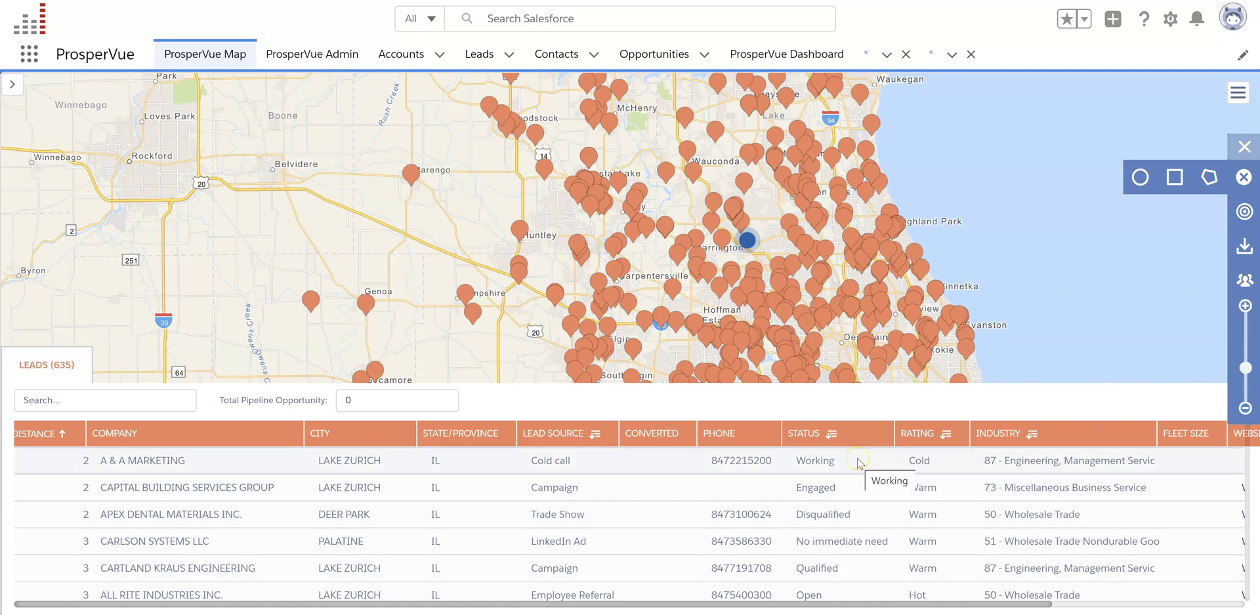
# Step: Break down the mapped leads by status and deselect all status values
pyautogui.click(864, 434)
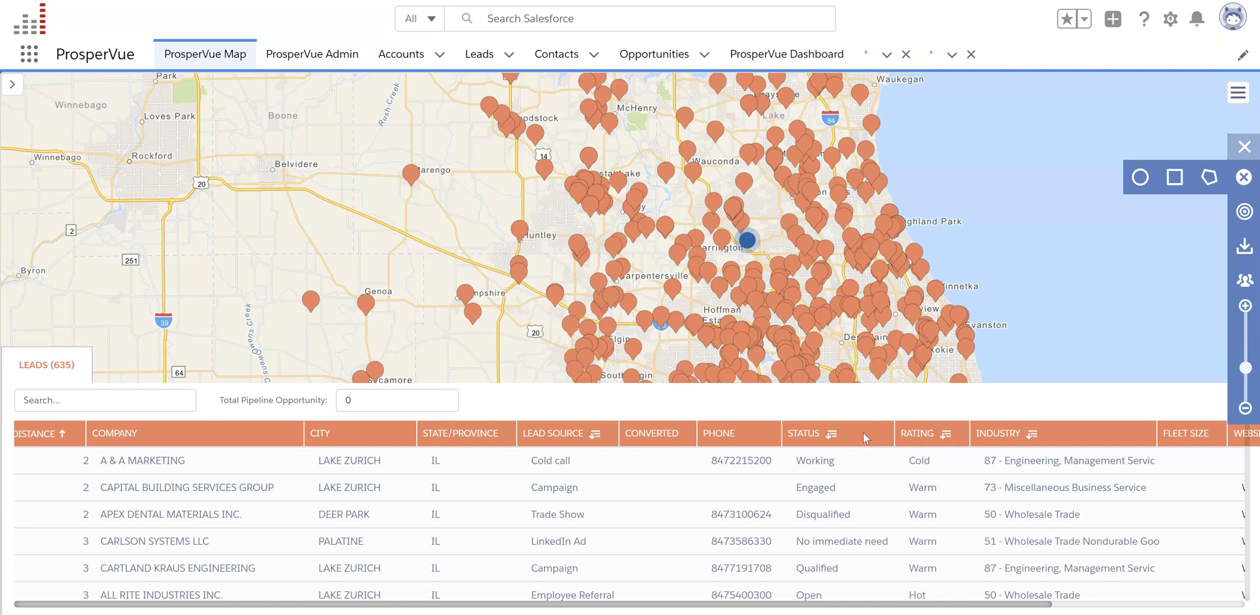
pyautogui.click(920, 439)
pyautogui.click(830, 434)
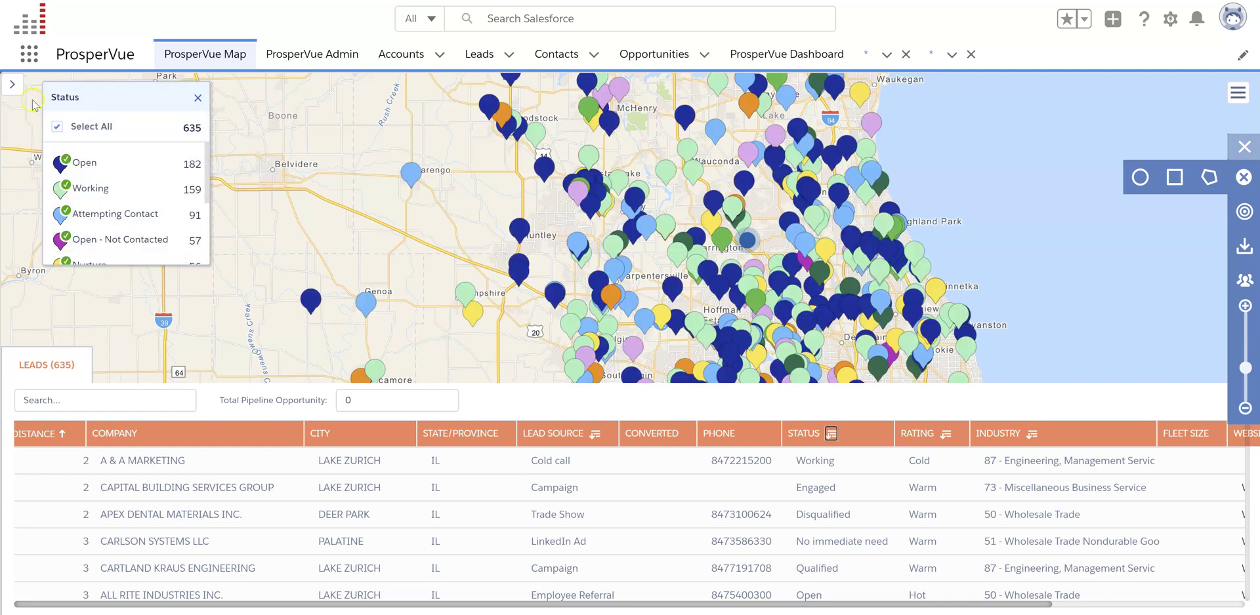
pyautogui.click(57, 127)
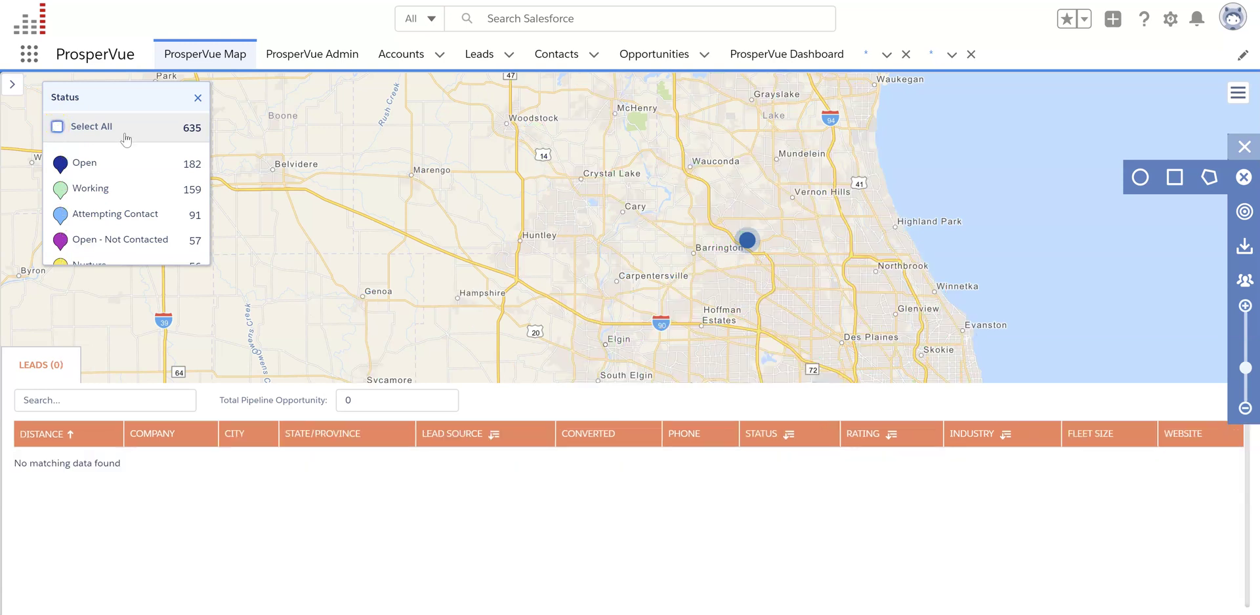
pyautogui.moveTo(207, 172); pyautogui.dragTo(205, 288)
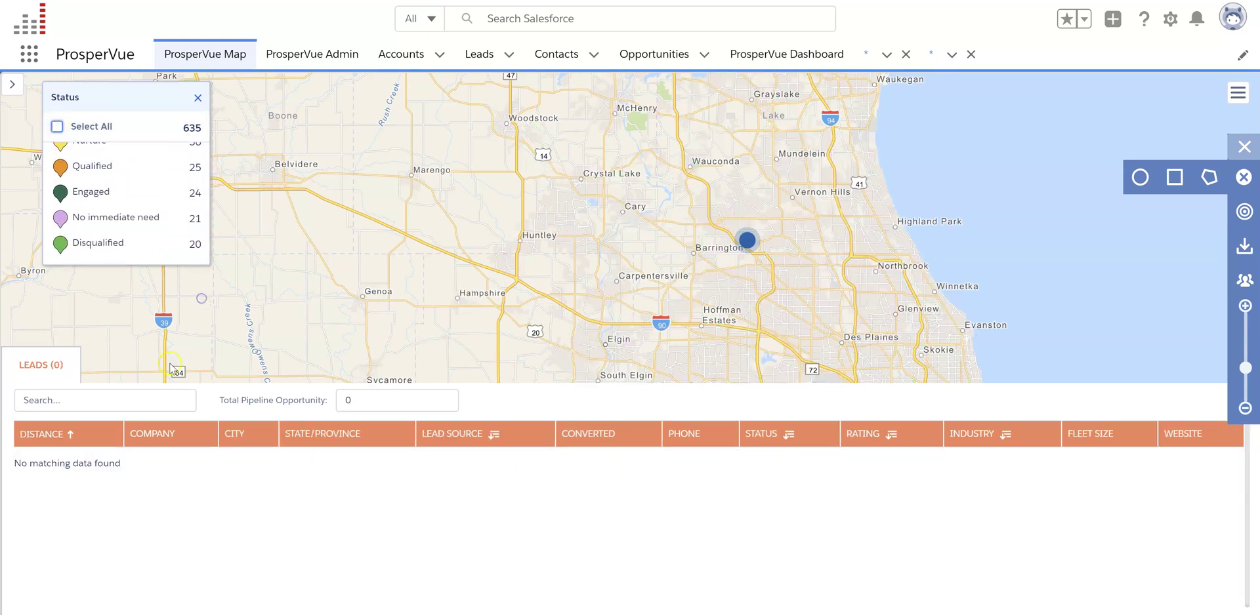
# Step: Show only the leads whose status is Engaged, Qualified or Working
pyautogui.click(89, 228)
pyautogui.click(84, 191)
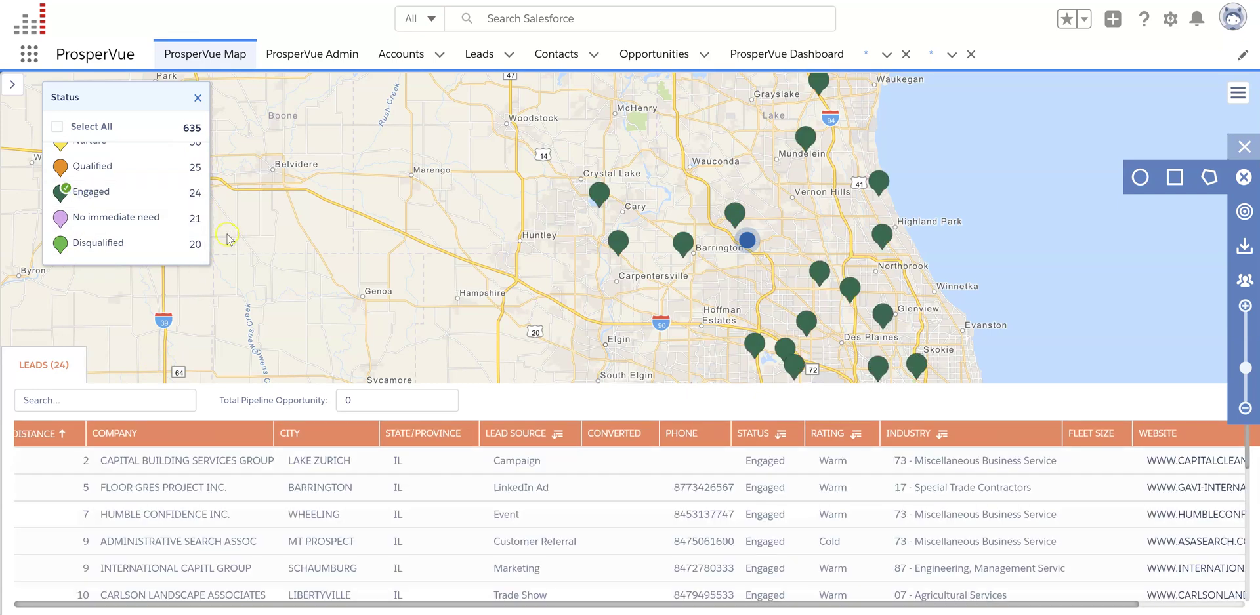
pyautogui.click(98, 167)
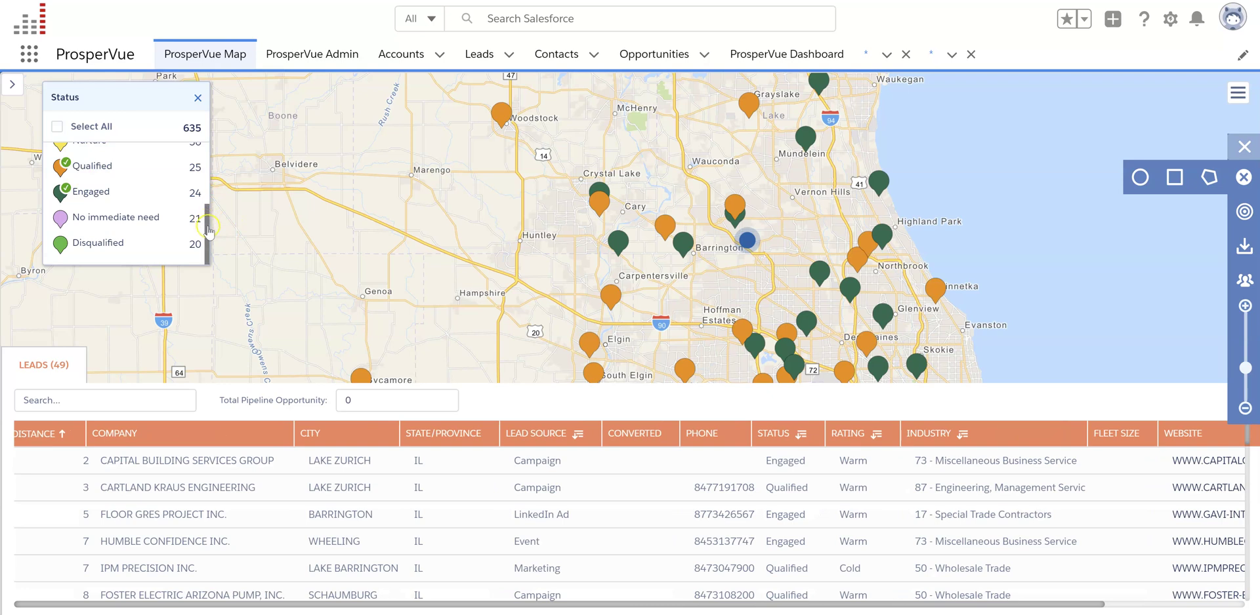
pyautogui.moveTo(208, 229); pyautogui.dragTo(201, 155)
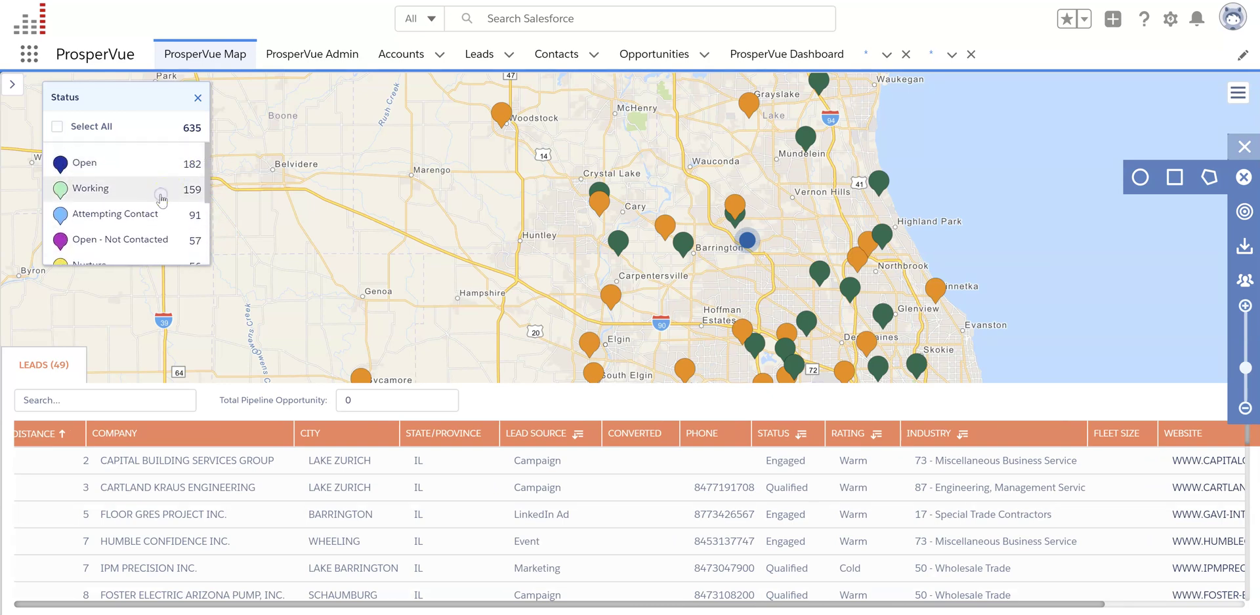
pyautogui.click(91, 191)
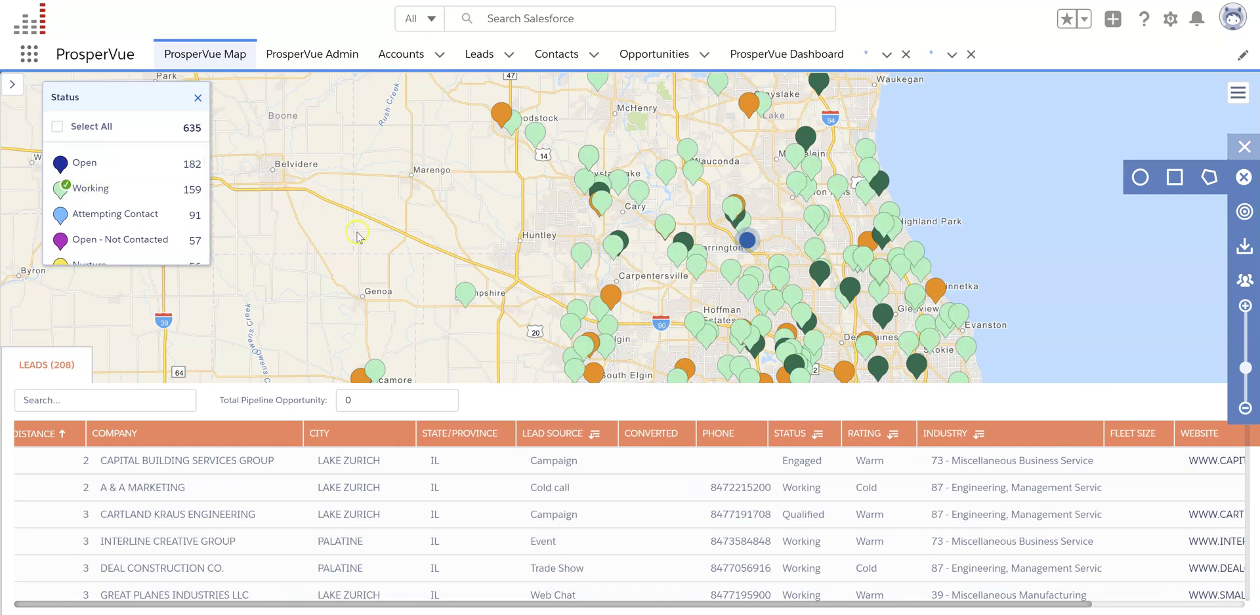
# Step: Break down the filtered leads by rating and keep only the Hot ones on the map
pyautogui.moveTo(358, 236); pyautogui.dragTo(375, 188)
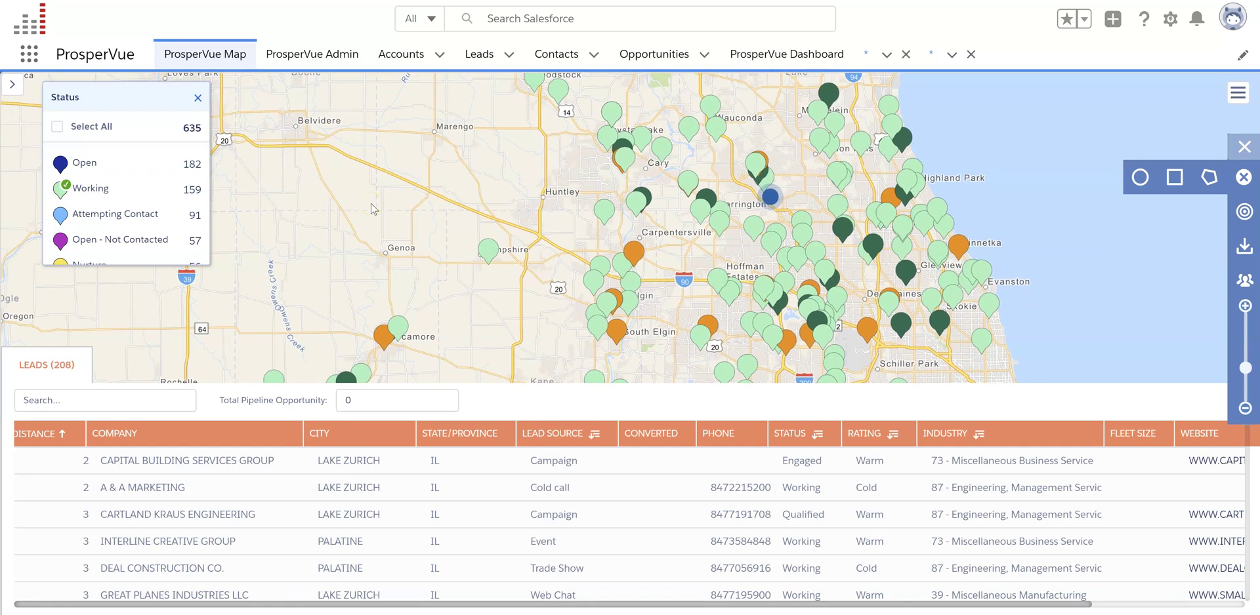
pyautogui.click(834, 515)
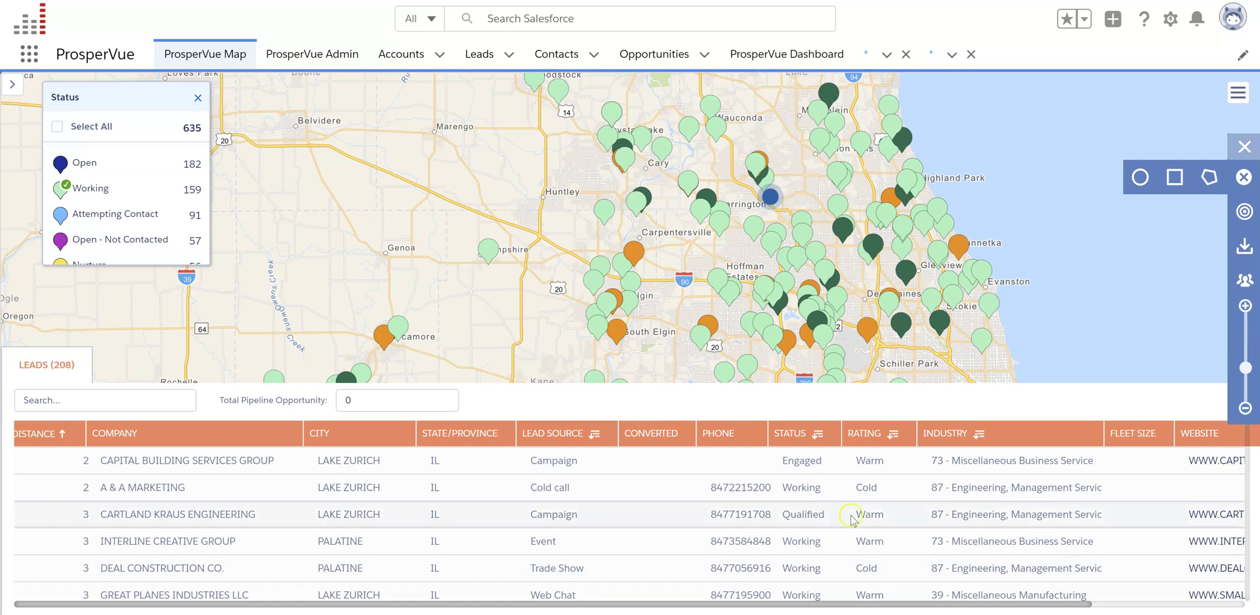
pyautogui.click(892, 434)
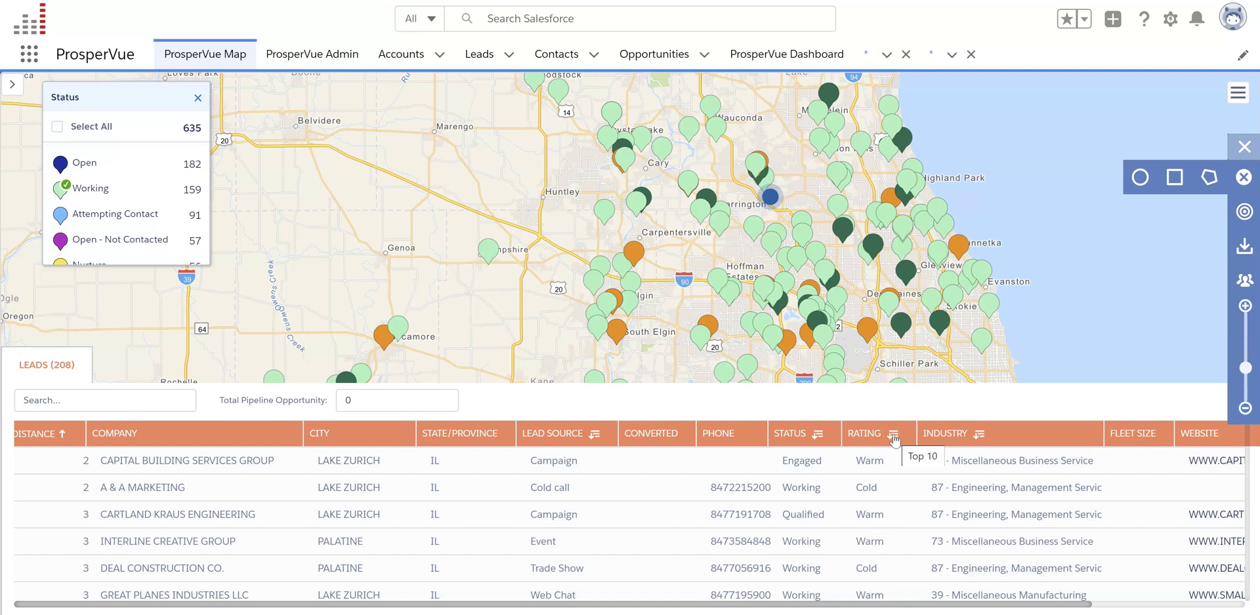
pyautogui.click(893, 434)
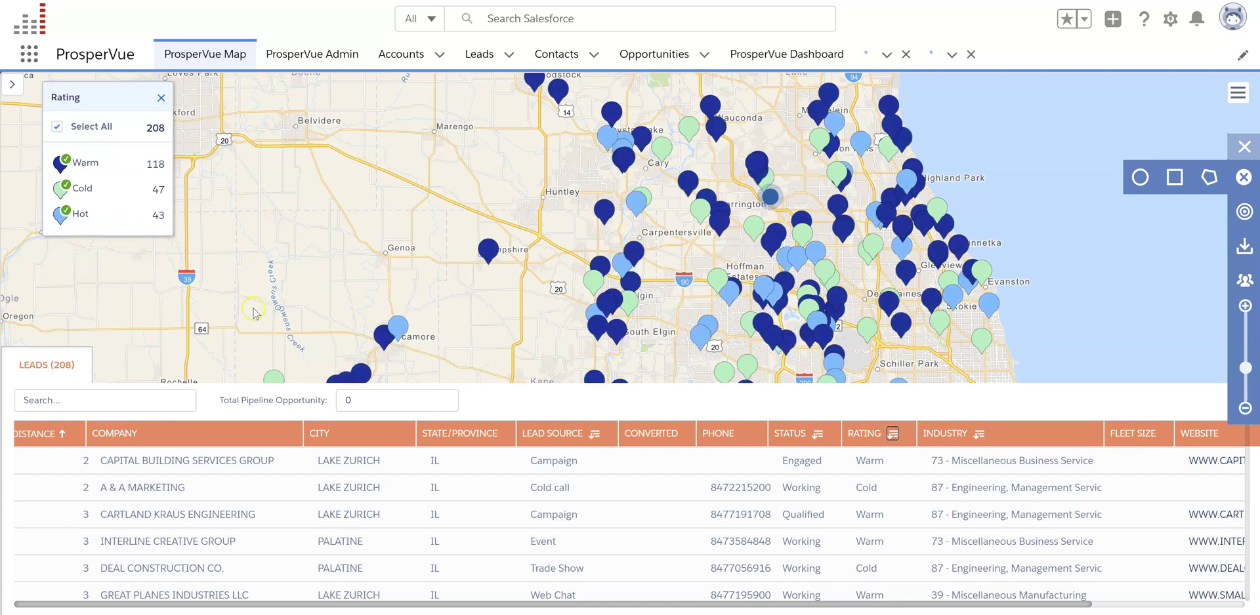
pyautogui.click(90, 190)
pyautogui.click(93, 172)
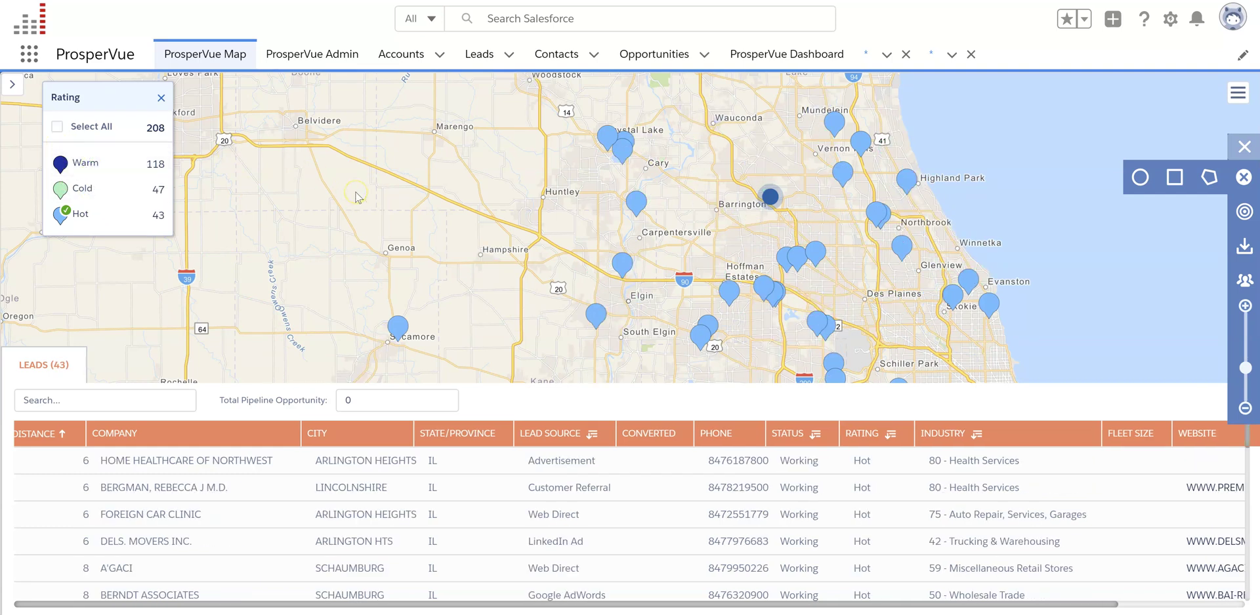
pyautogui.click(1245, 408)
pyautogui.moveTo(855, 269); pyautogui.dragTo(887, 221)
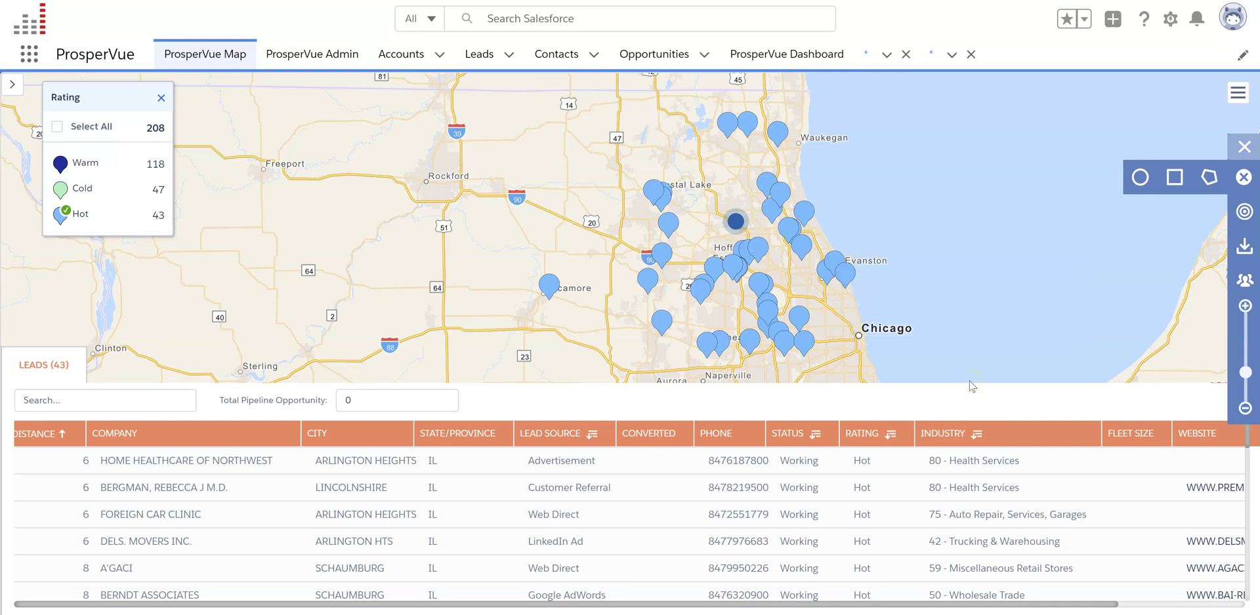
pyautogui.click(1244, 307)
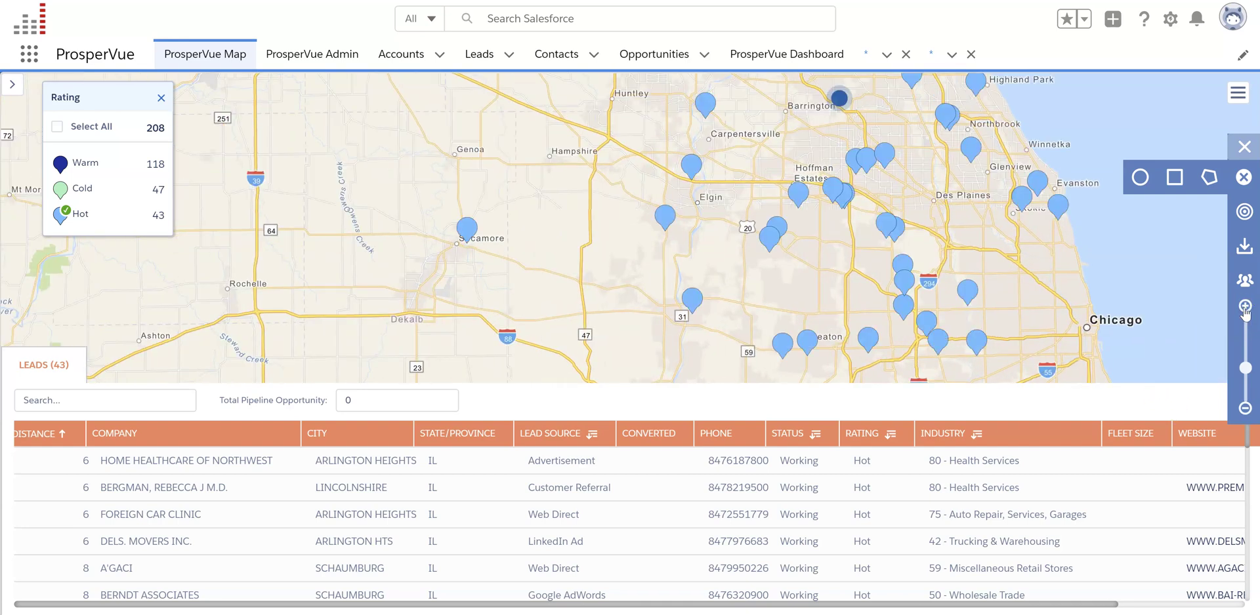
pyautogui.moveTo(1113, 267); pyautogui.dragTo(959, 339)
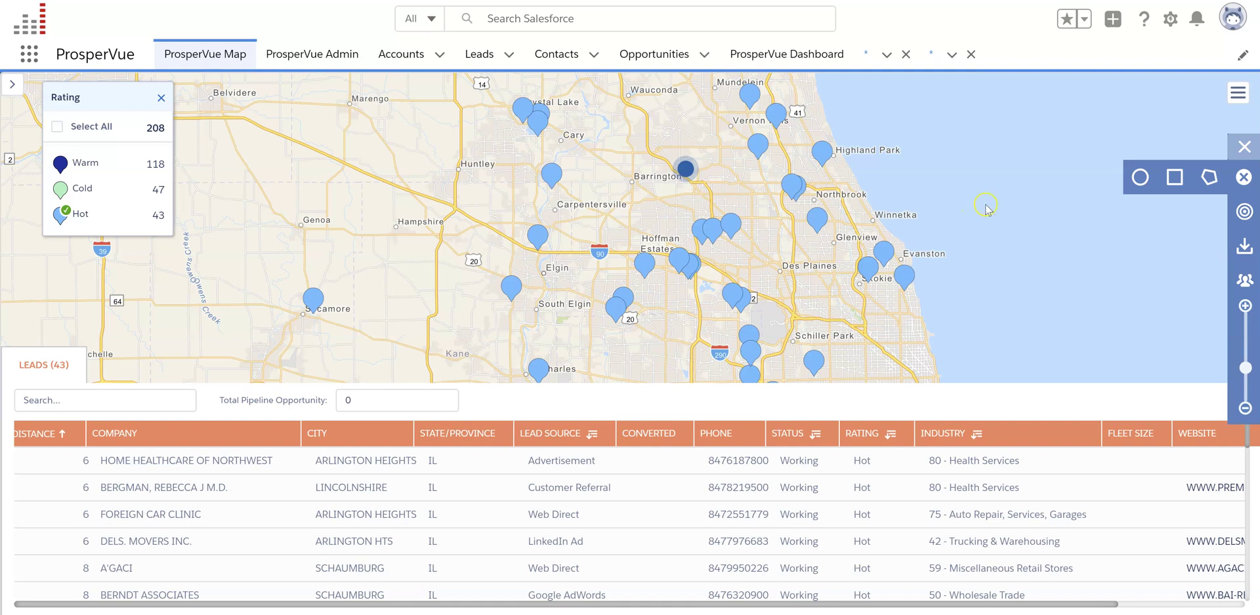
pyautogui.moveTo(976, 195); pyautogui.dragTo(1013, 242)
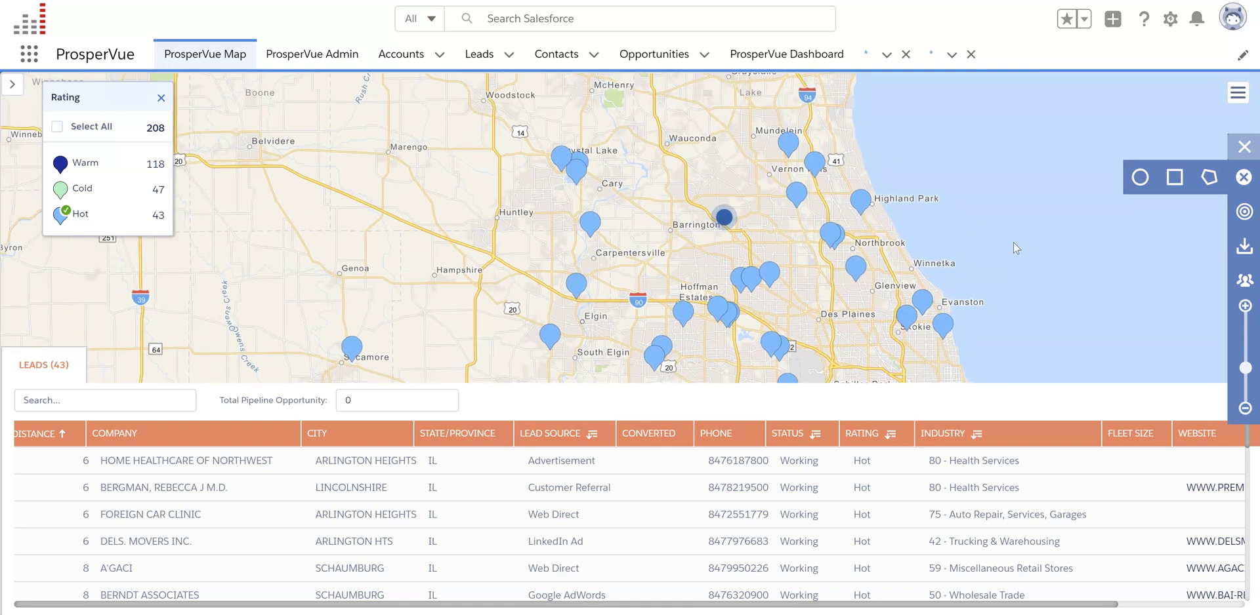
# Step: Close the Rating breakdown and display accounts instead of leads on the map
pyautogui.click(1052, 220)
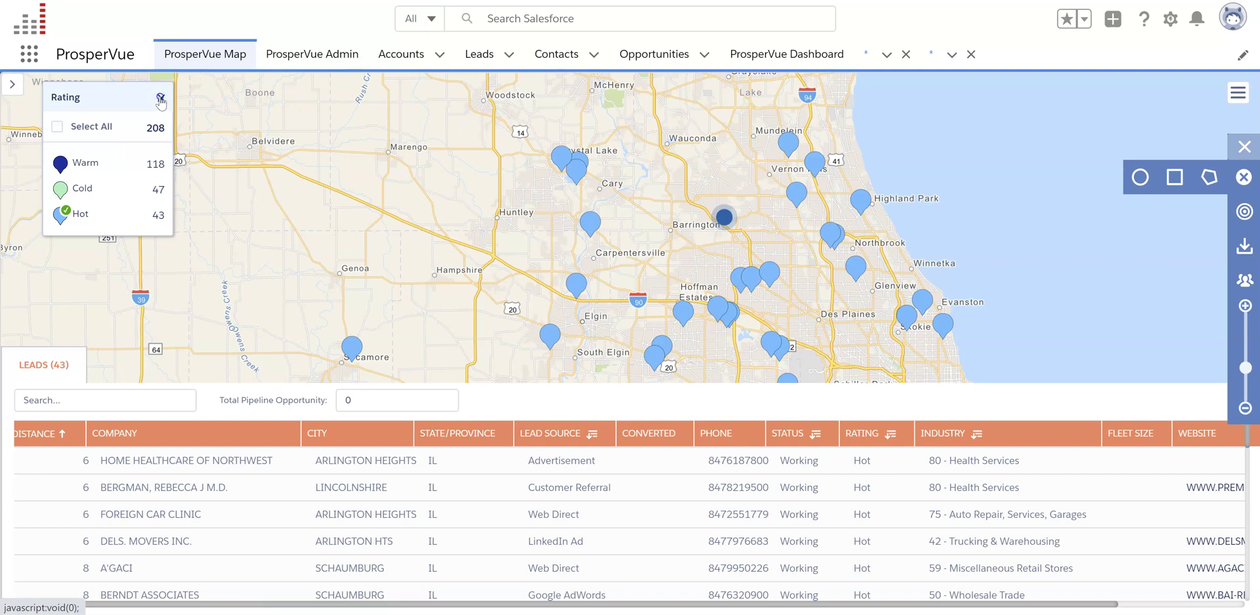
pyautogui.click(232, 431)
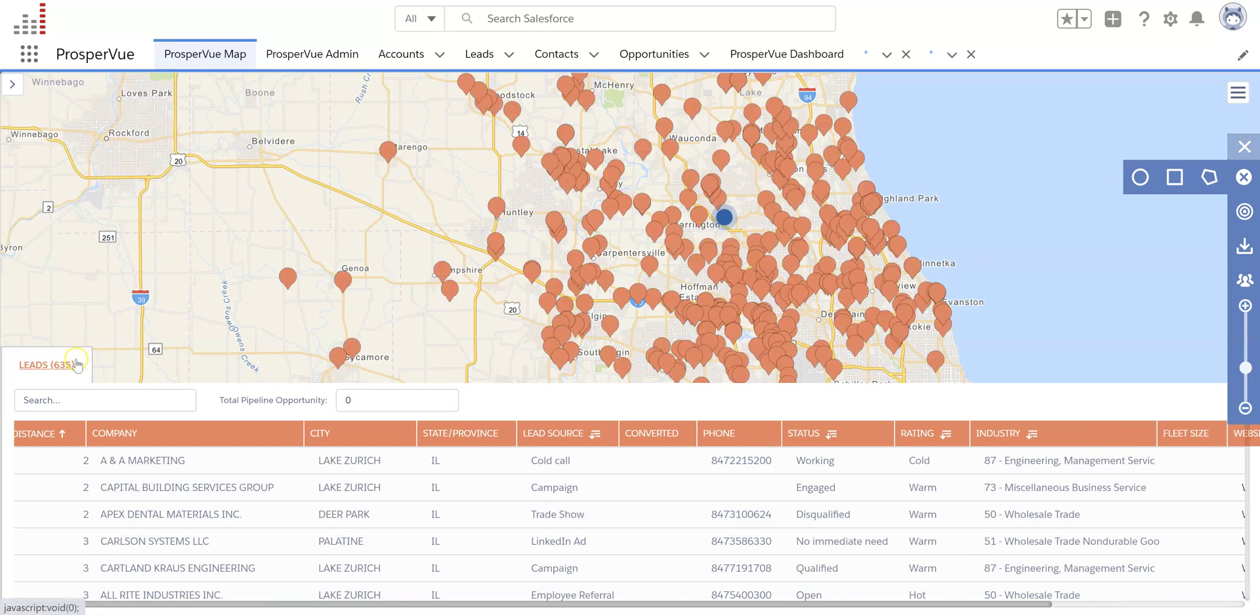
pyautogui.click(1227, 105)
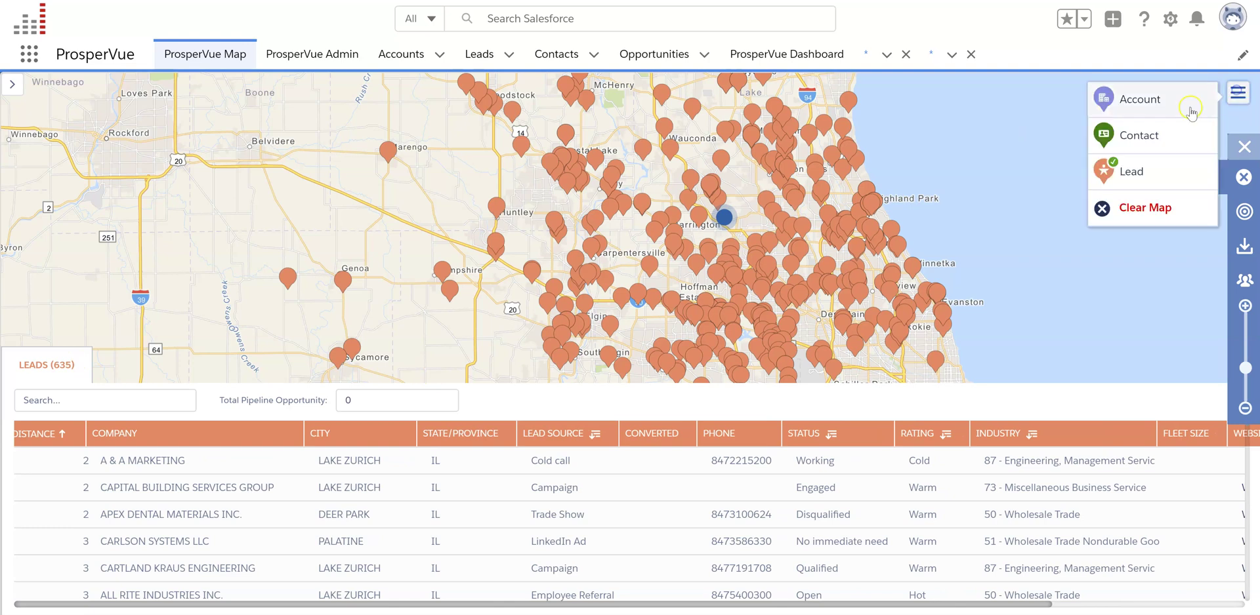
pyautogui.click(1142, 100)
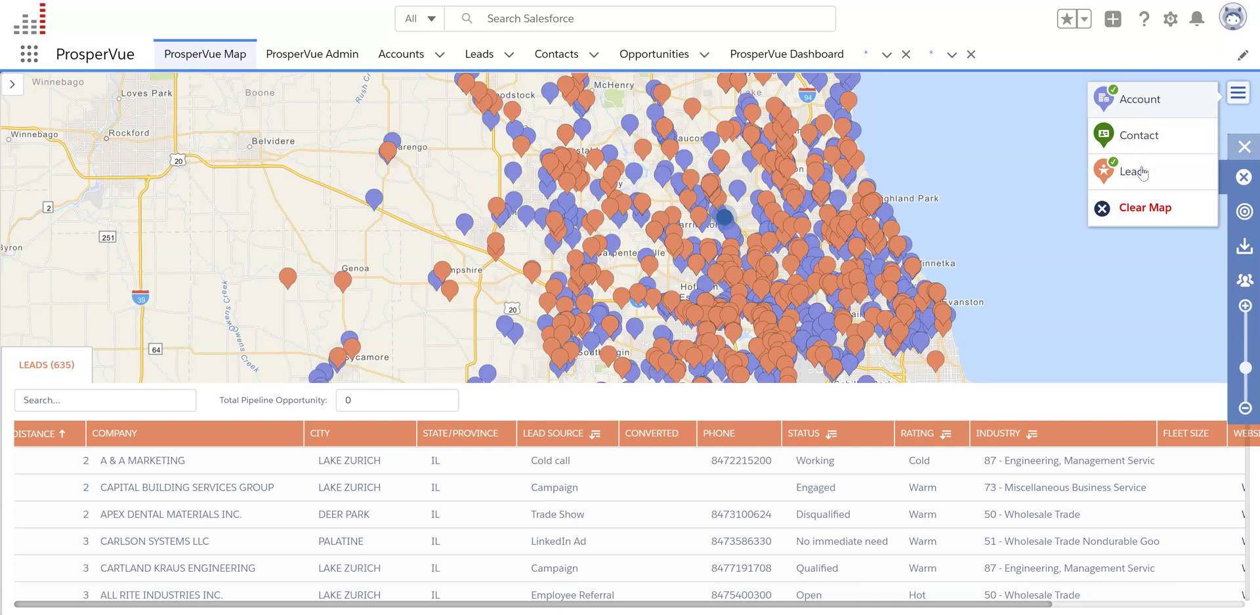
pyautogui.click(1132, 175)
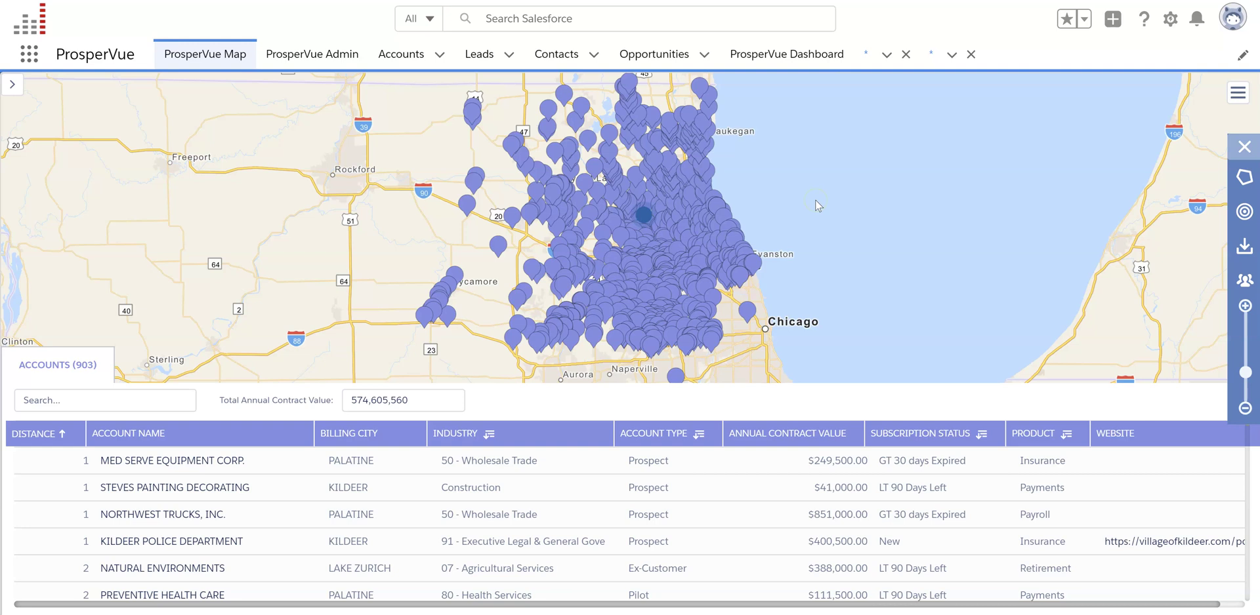
# Step: Break down the mapped accounts by account type and keep only the Customer accounts
pyautogui.click(806, 207)
pyautogui.click(697, 433)
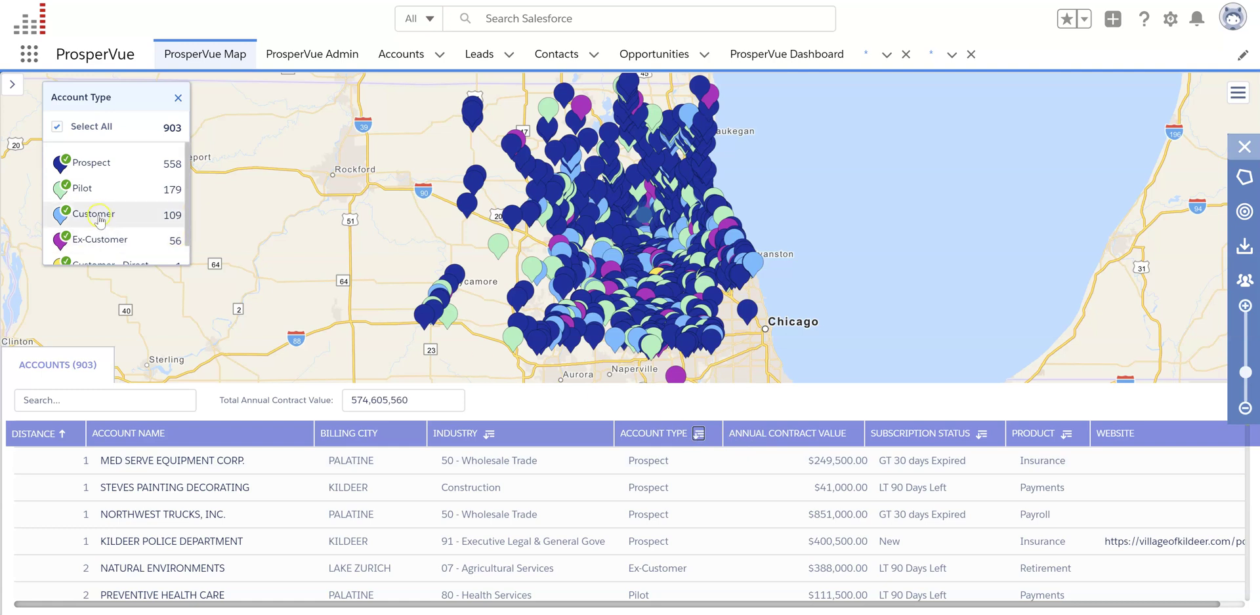
pyautogui.click(58, 124)
pyautogui.click(57, 124)
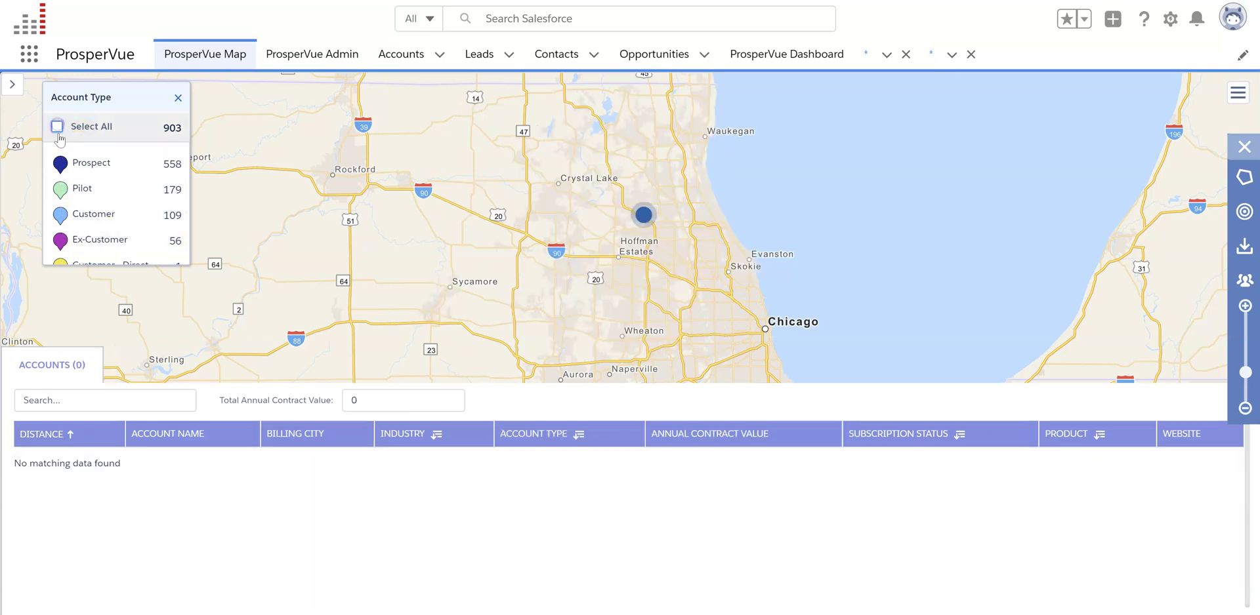
pyautogui.click(96, 227)
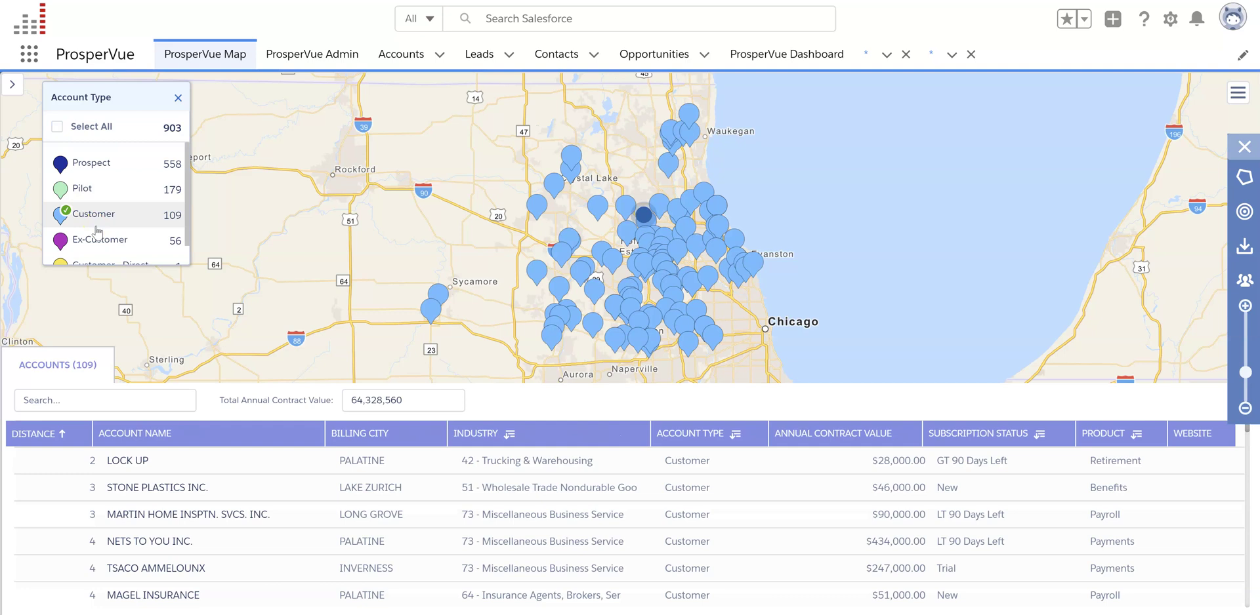
pyautogui.click(973, 472)
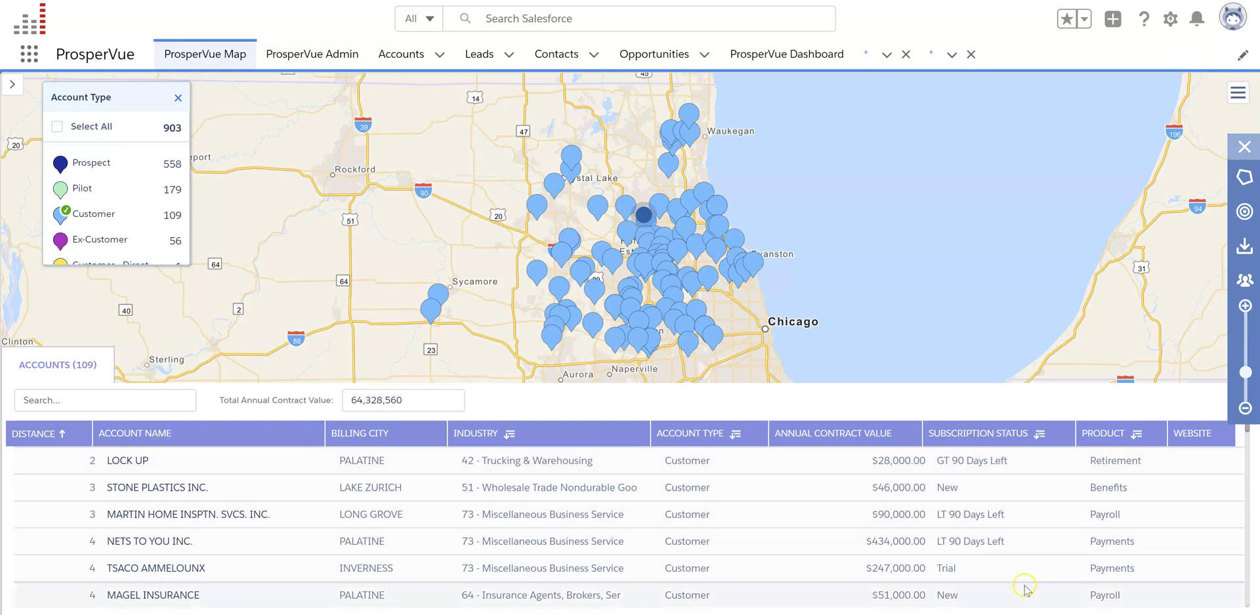
# Step: Break down the customer accounts by subscription status and show only LT 90 Days Left and GT 90 Days Left
pyautogui.click(1038, 435)
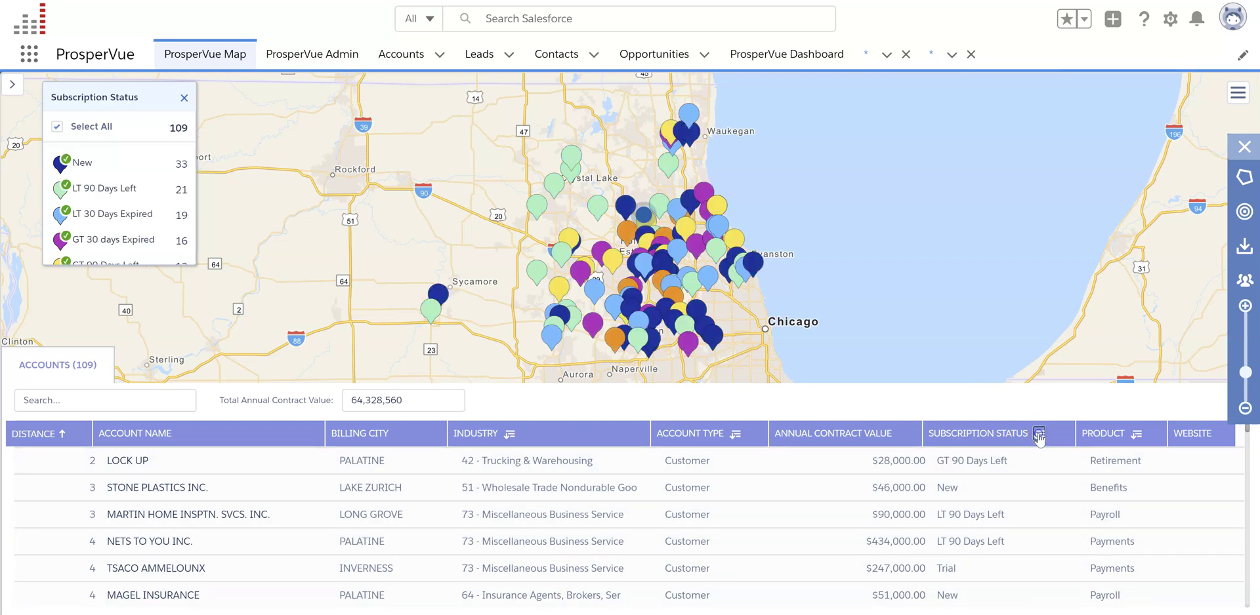
pyautogui.click(48, 128)
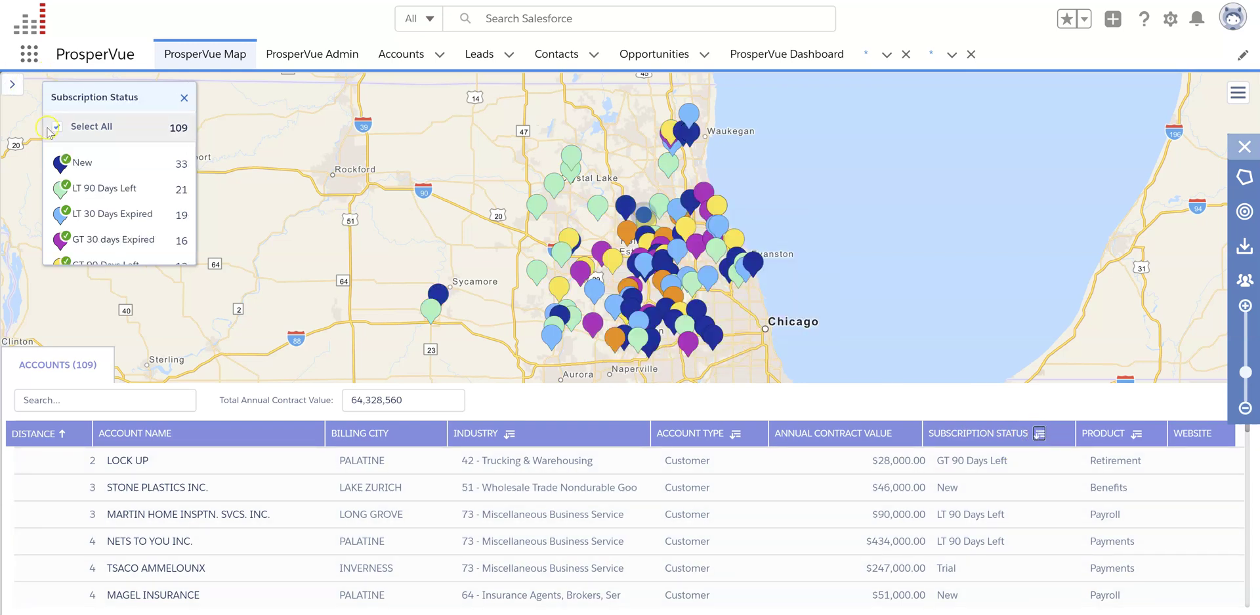
pyautogui.click(112, 195)
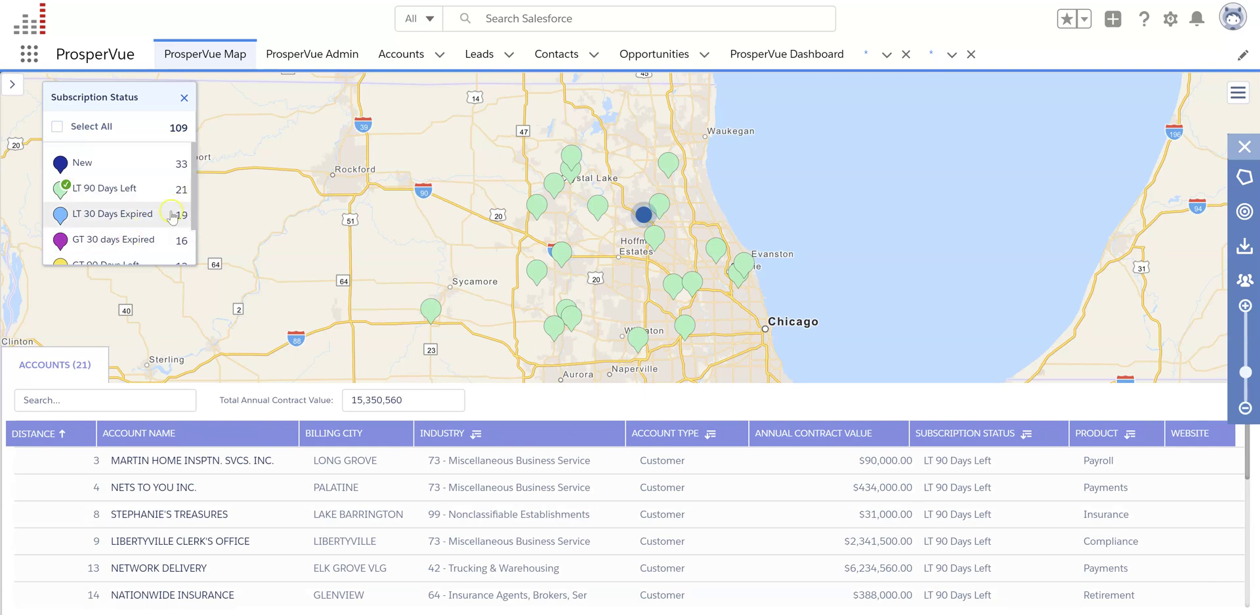
pyautogui.moveTo(194, 209); pyautogui.dragTo(193, 258)
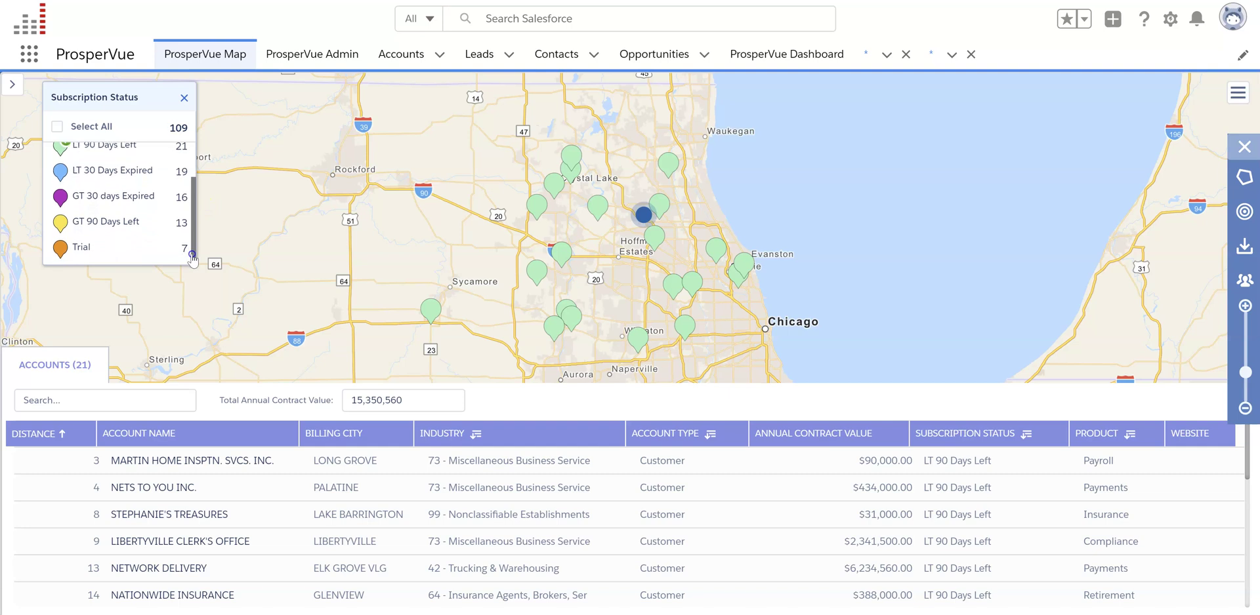
pyautogui.click(86, 219)
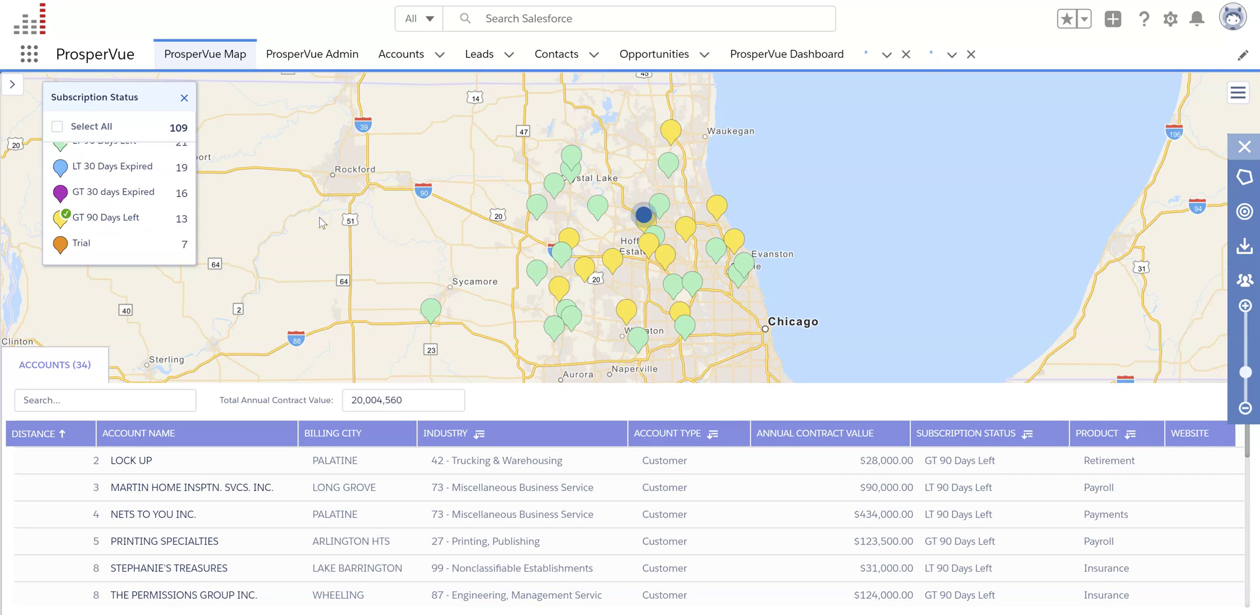
pyautogui.click(134, 171)
pyautogui.click(401, 251)
pyautogui.click(345, 257)
pyautogui.click(993, 498)
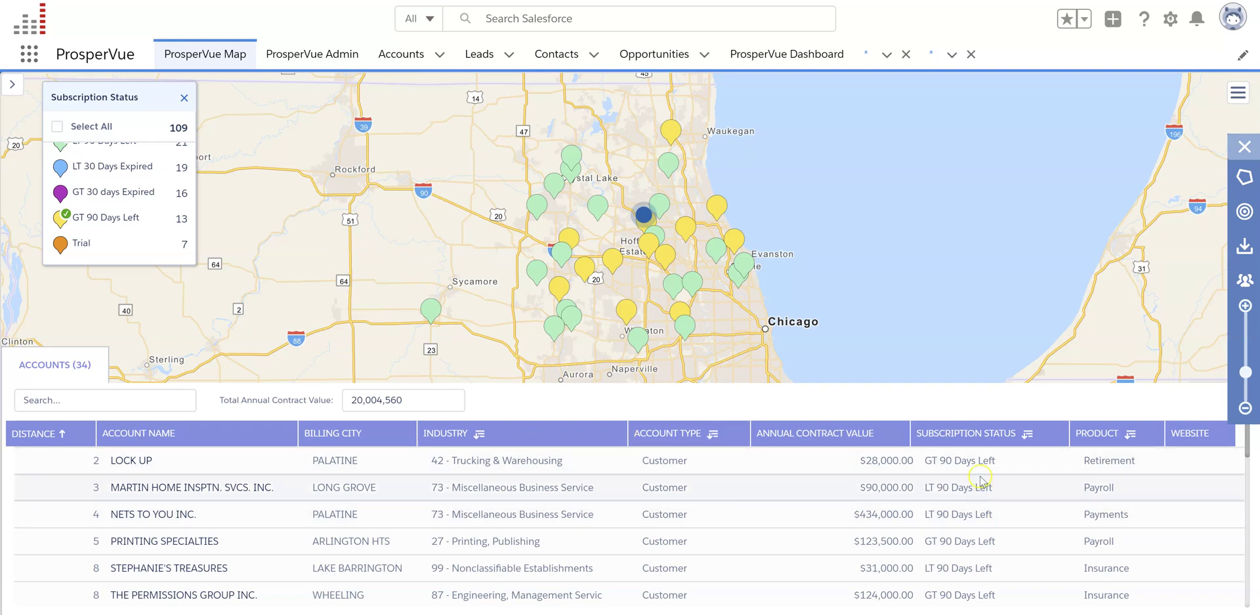
pyautogui.click(870, 270)
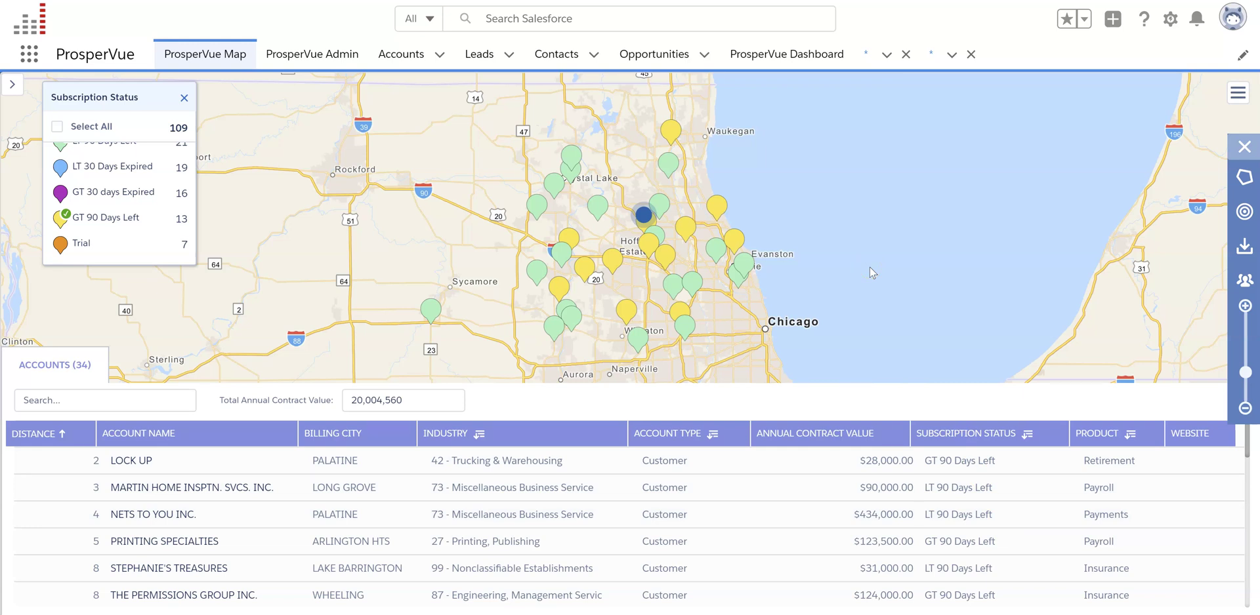
# Step: Sort the filtered accounts list by annual contract value in descending order
pyautogui.click(831, 427)
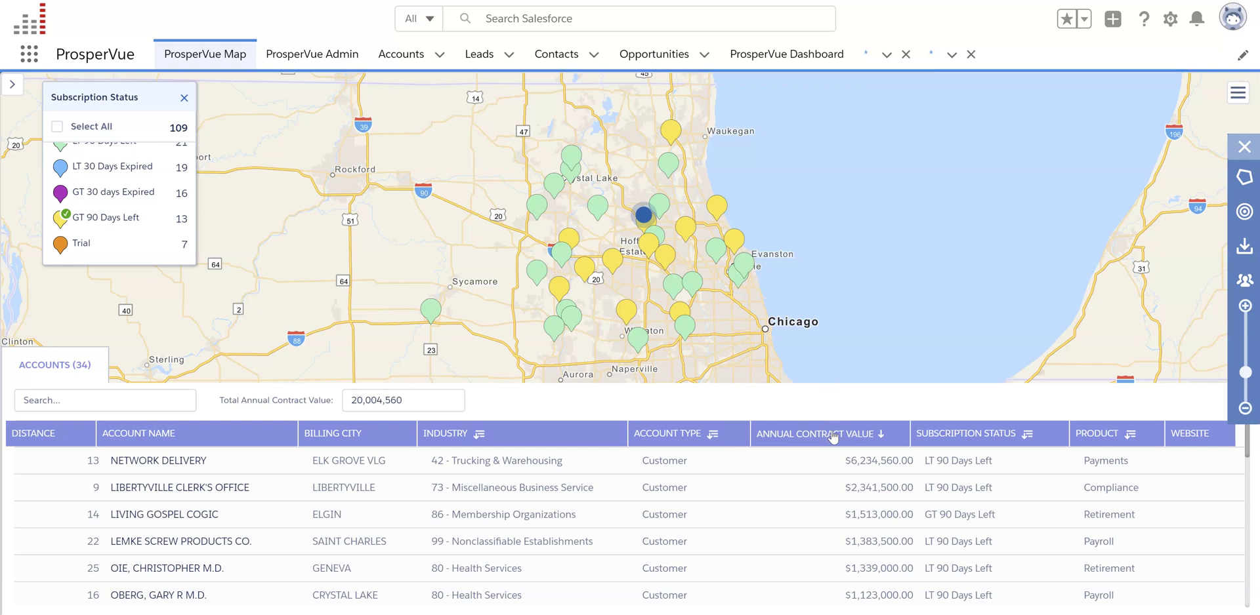
pyautogui.click(818, 443)
pyautogui.click(166, 508)
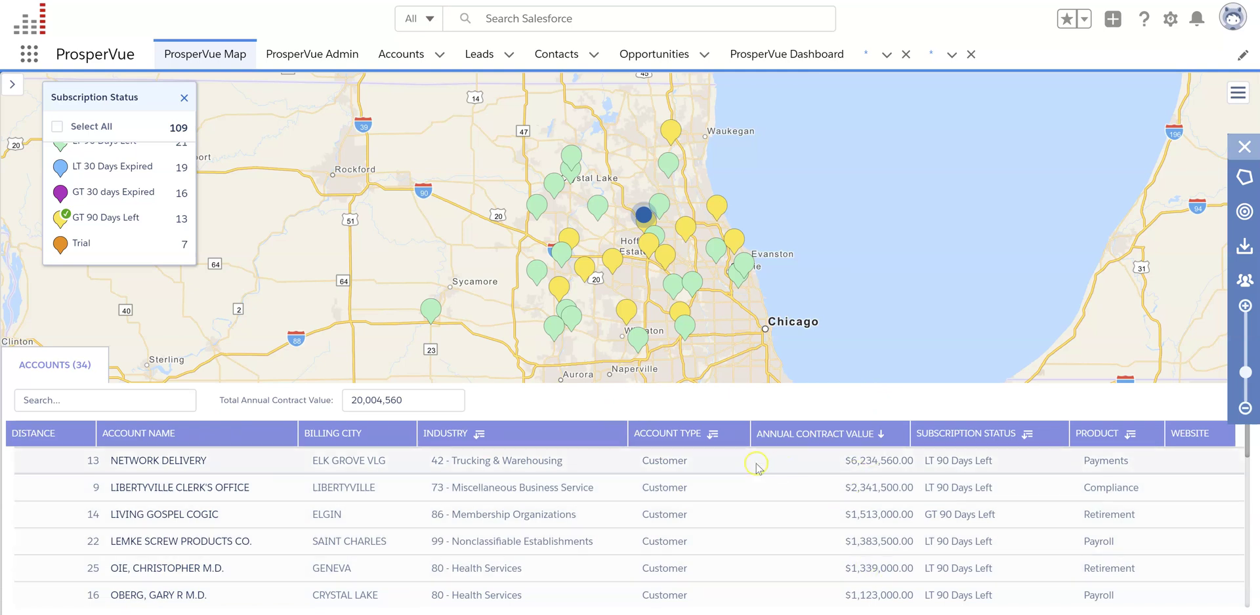
pyautogui.click(899, 340)
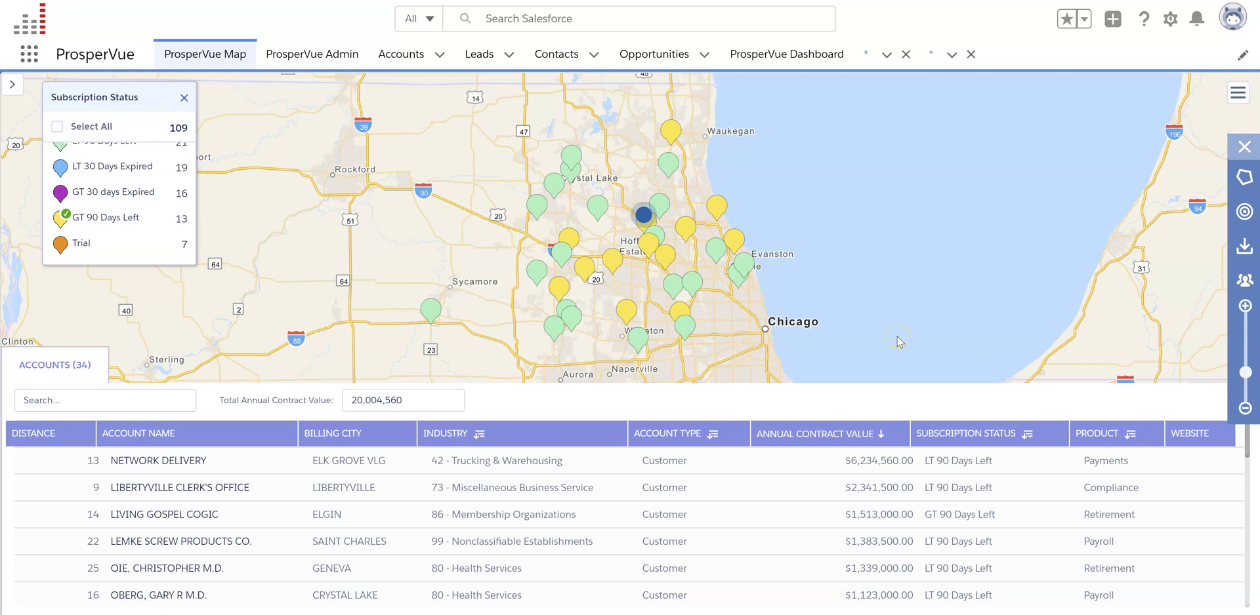
pyautogui.click(955, 254)
pyautogui.click(1011, 295)
# Step: Draw a rectangular geofence around the account pins near Waukegan to view its mass select options, and clear the shape
pyautogui.moveTo(1236, 179)
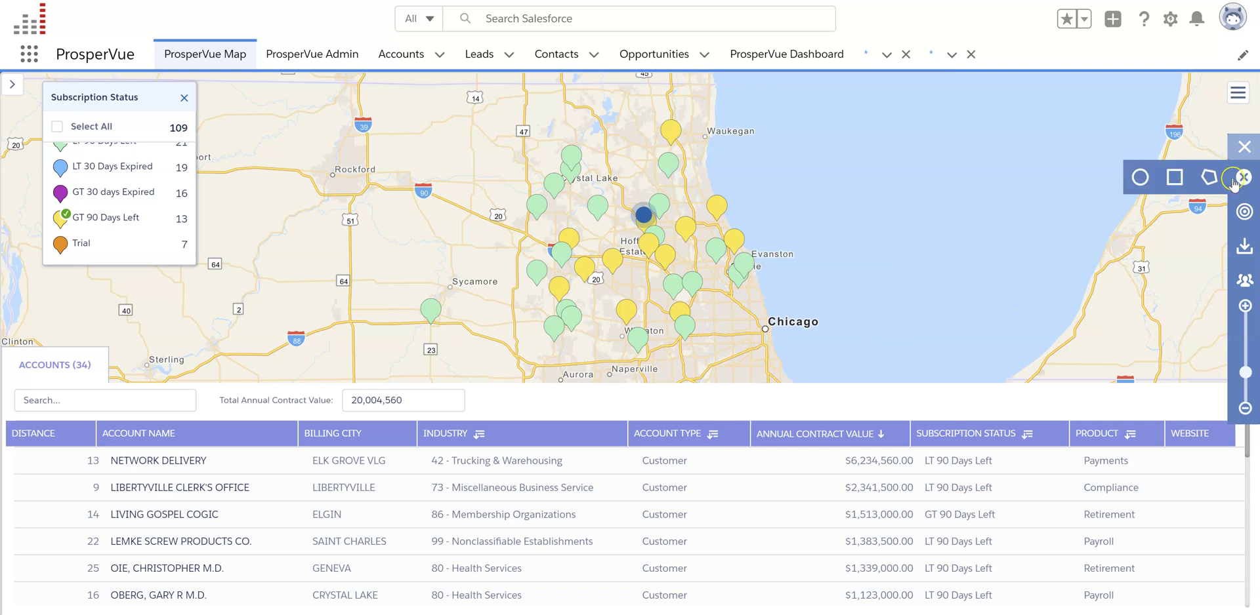
pyautogui.click(1174, 179)
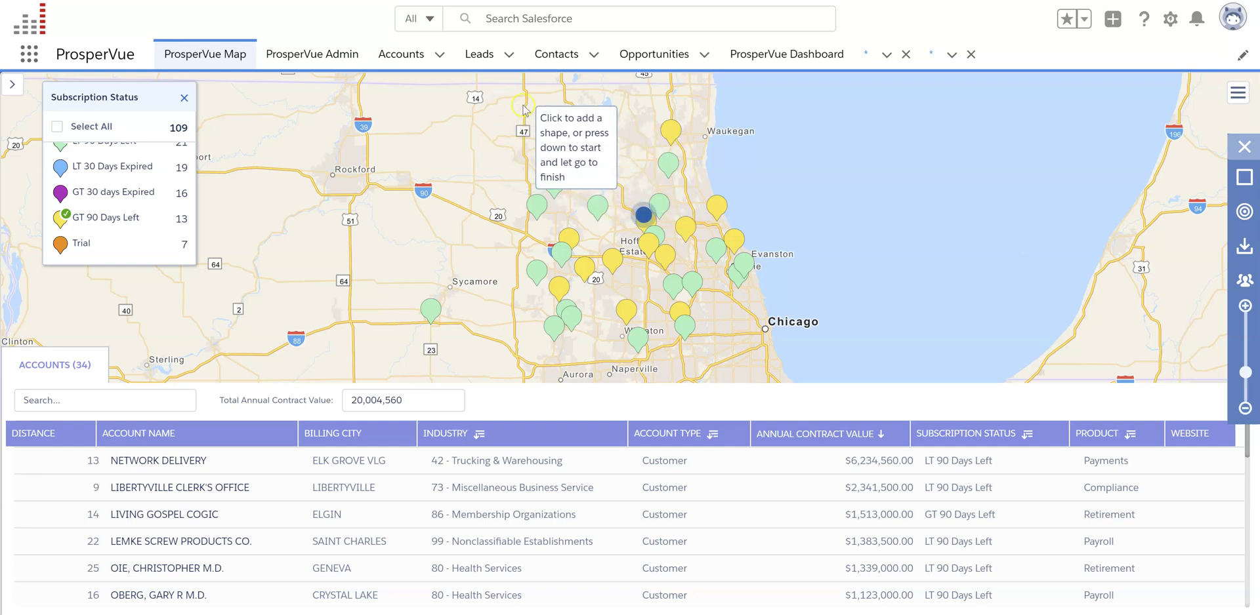
pyautogui.moveTo(617, 98)
pyautogui.mouseDown()
pyautogui.moveTo(761, 179)
pyautogui.moveTo(763, 248)
pyautogui.moveTo(754, 238)
pyautogui.mouseUp()
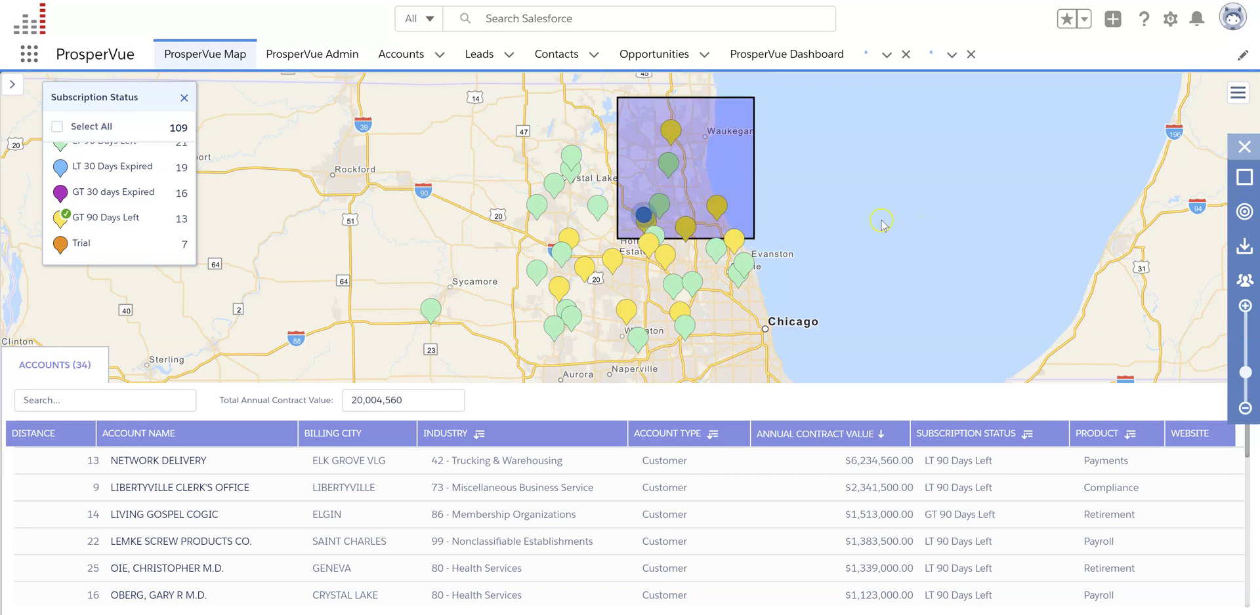
pyautogui.click(736, 175)
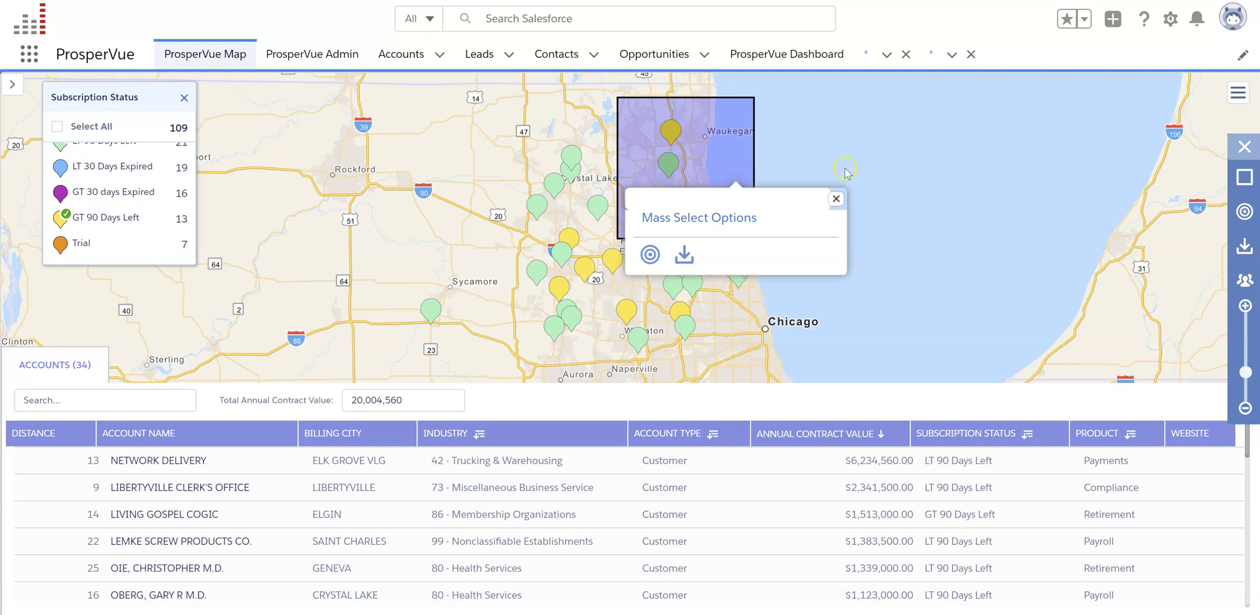
pyautogui.click(836, 198)
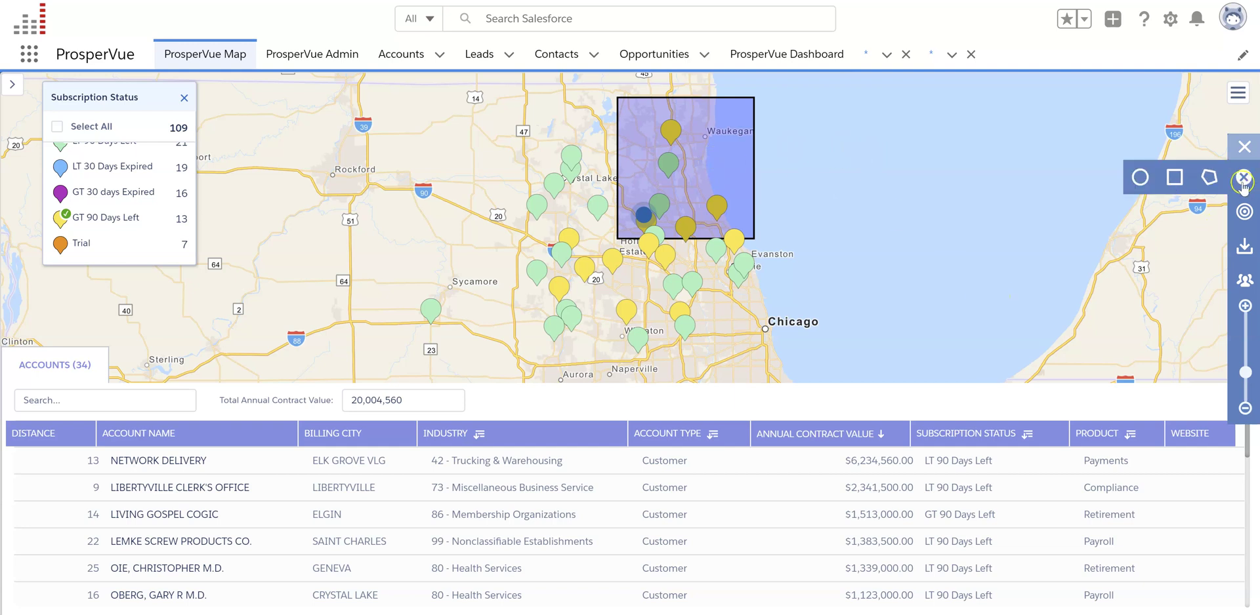
pyautogui.click(1244, 180)
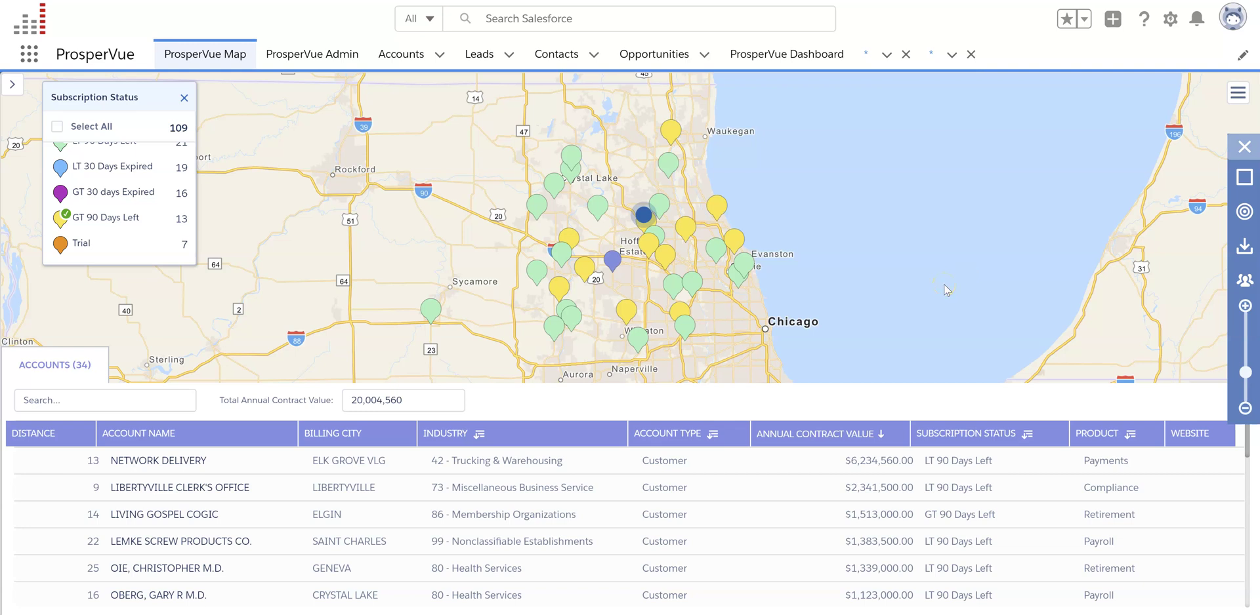
# Step: Examine the distribution of the filtered accounts around Chicago at a wider and a closer map scale
pyautogui.click(907, 308)
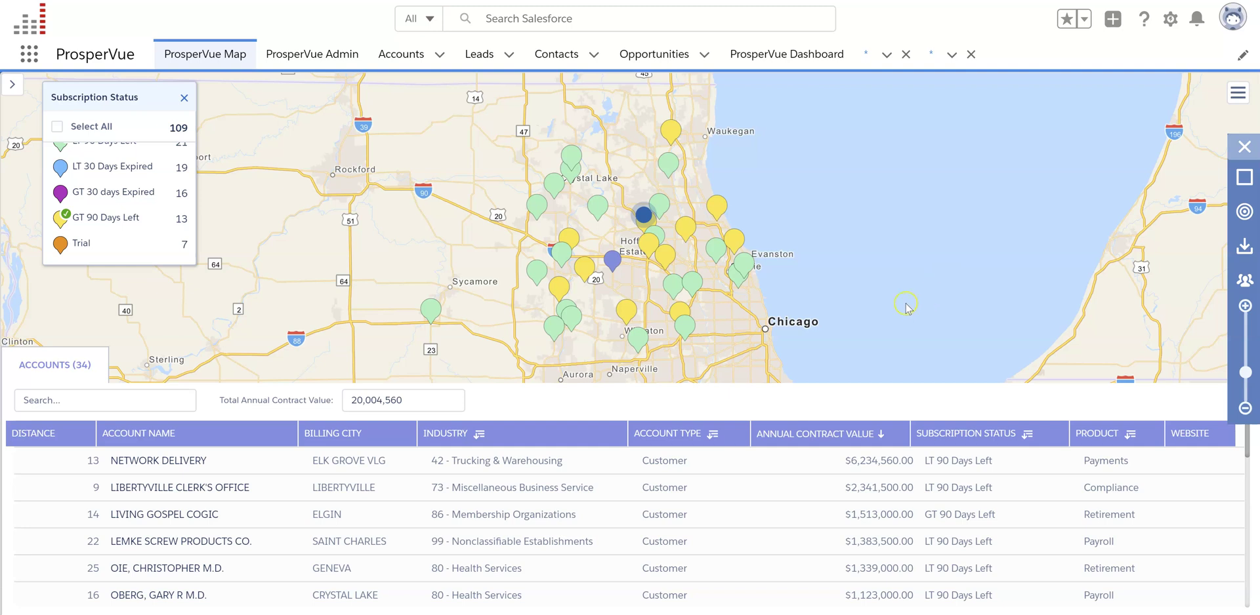
pyautogui.click(1242, 212)
pyautogui.click(1244, 408)
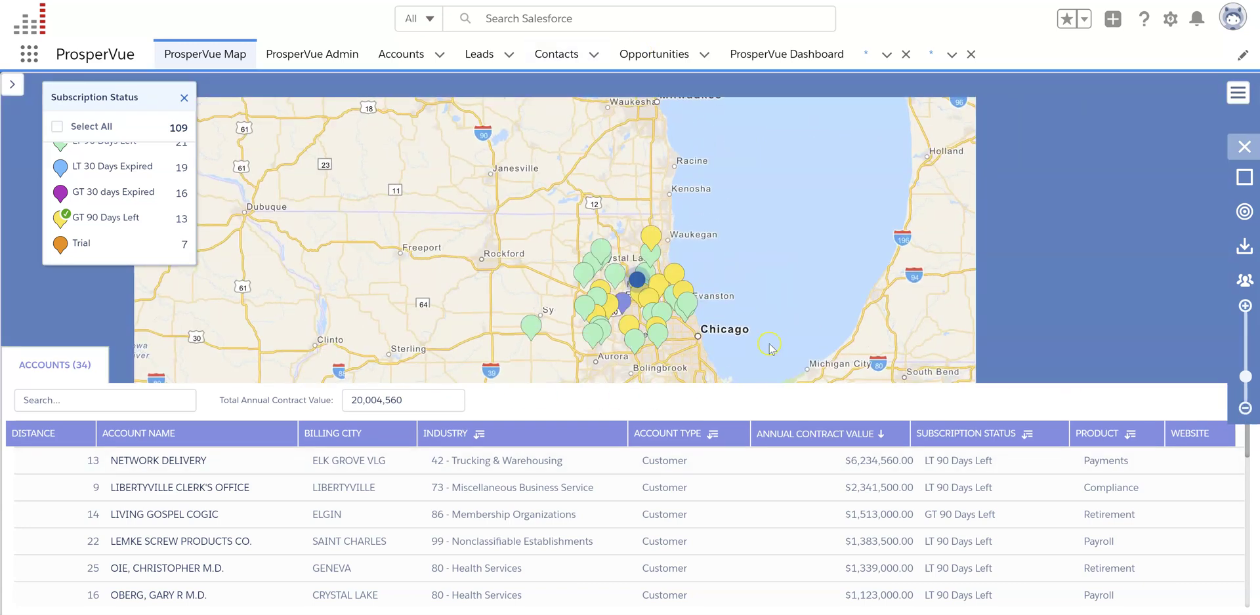
pyautogui.moveTo(761, 310); pyautogui.dragTo(776, 272)
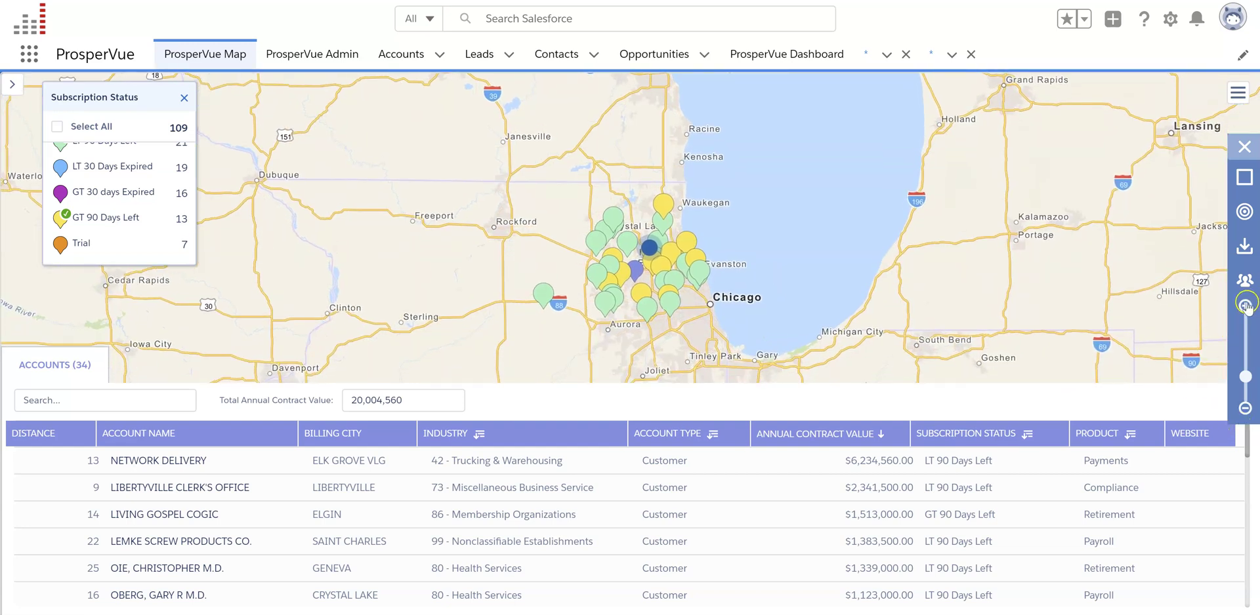
pyautogui.click(1245, 305)
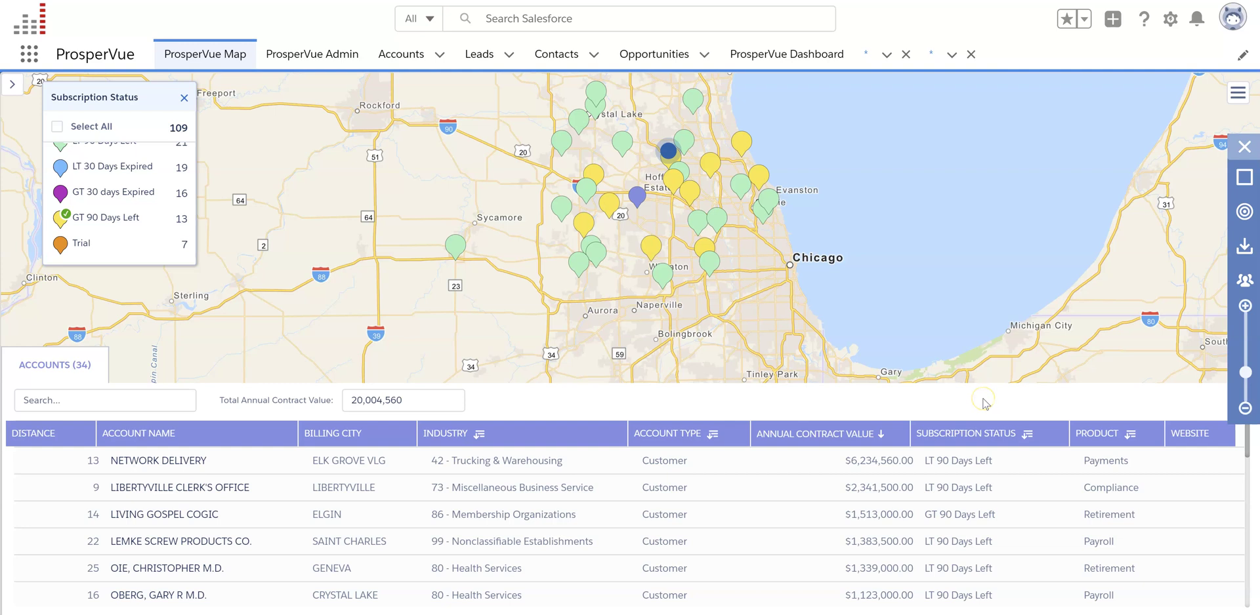
pyautogui.moveTo(890, 300); pyautogui.dragTo(918, 327)
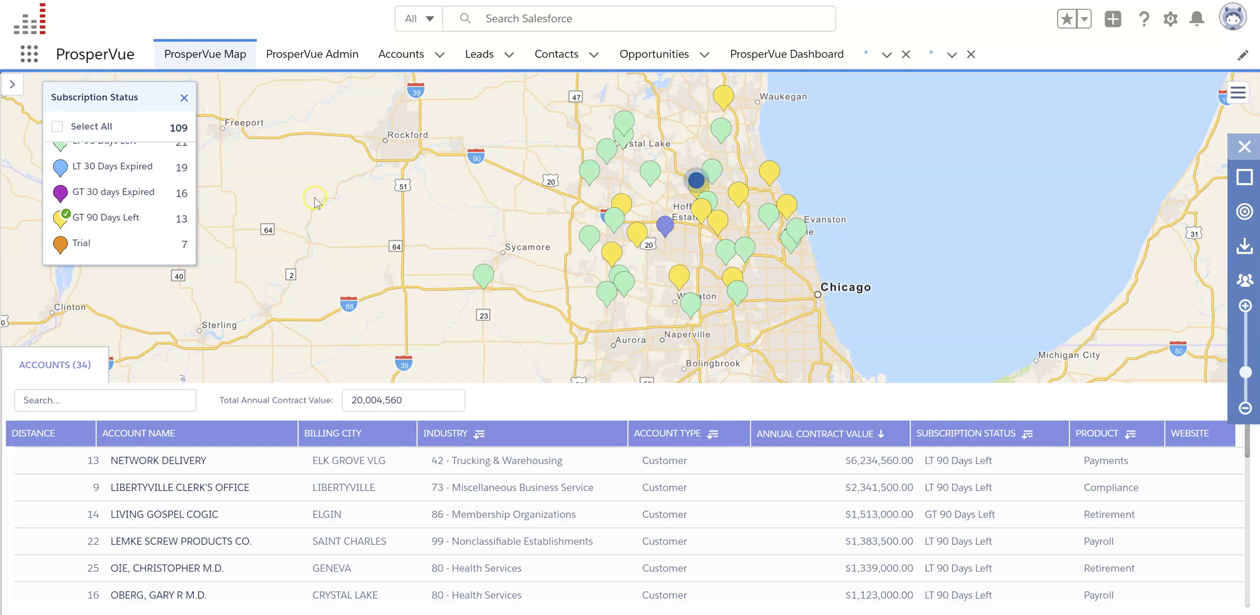
# Step: Review the Account object's selected fields and Top 10 fields in the ProsperVue Admin configuration, and return to the map
pyautogui.click(78, 1)
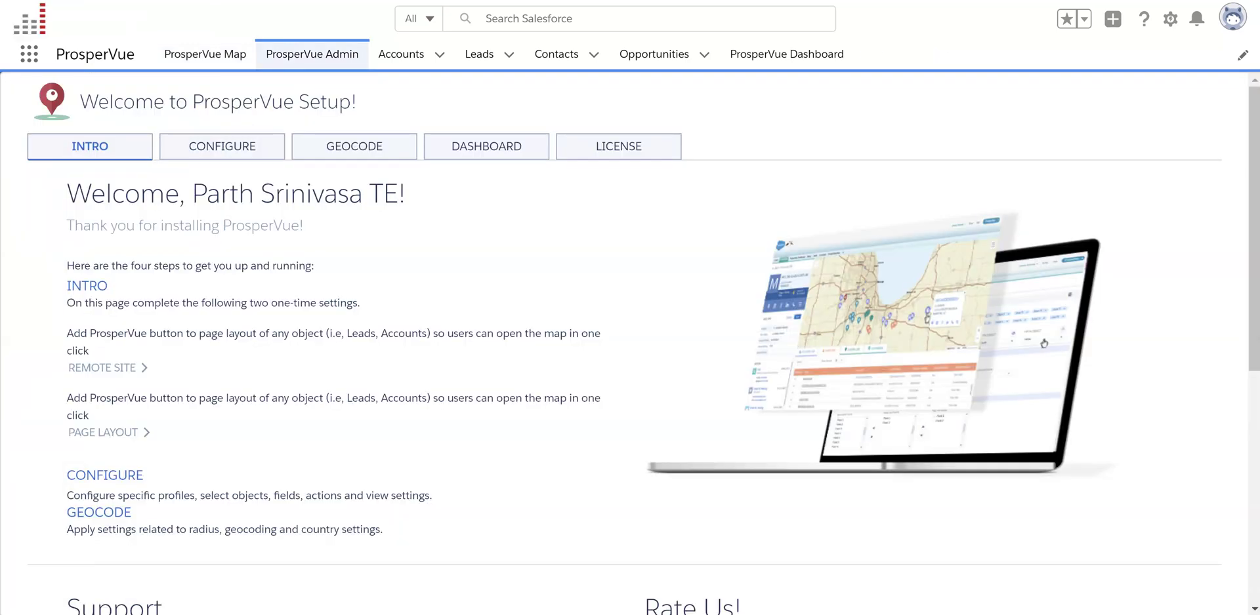
pyautogui.click(238, 149)
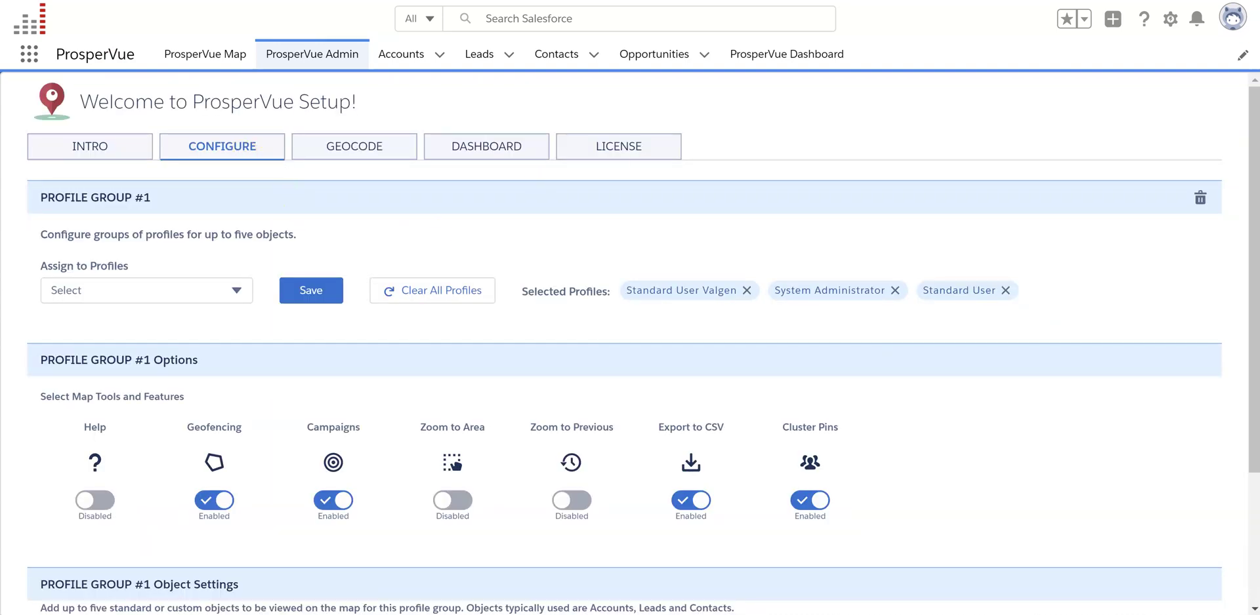
pyautogui.moveTo(1251, 169); pyautogui.dragTo(1252, 305)
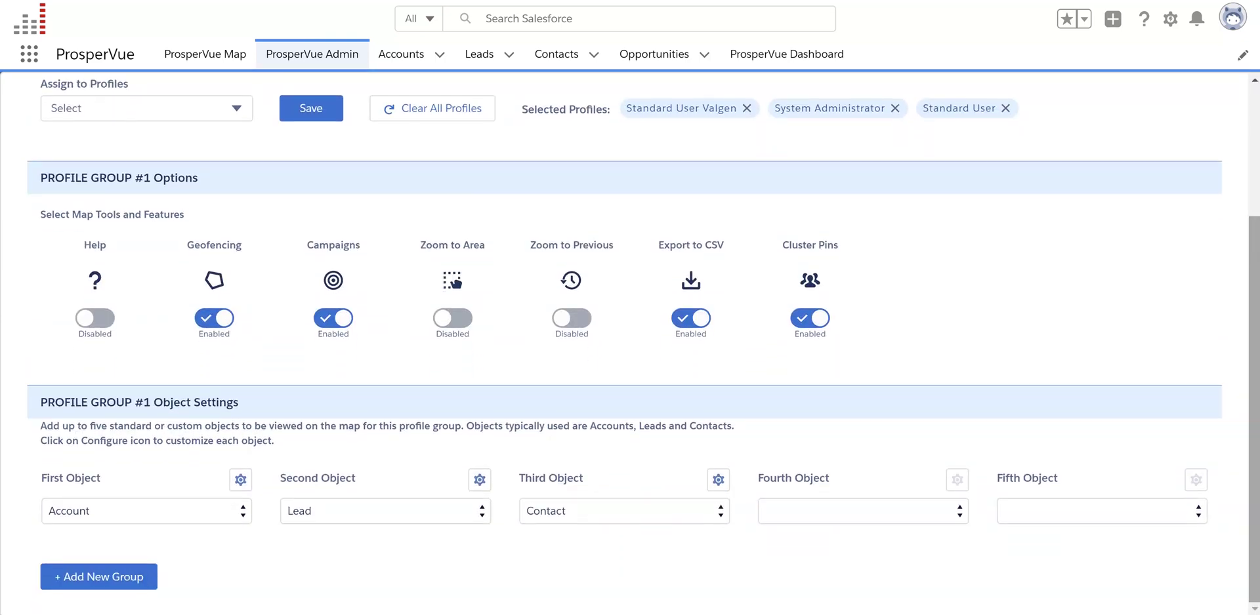
pyautogui.click(240, 482)
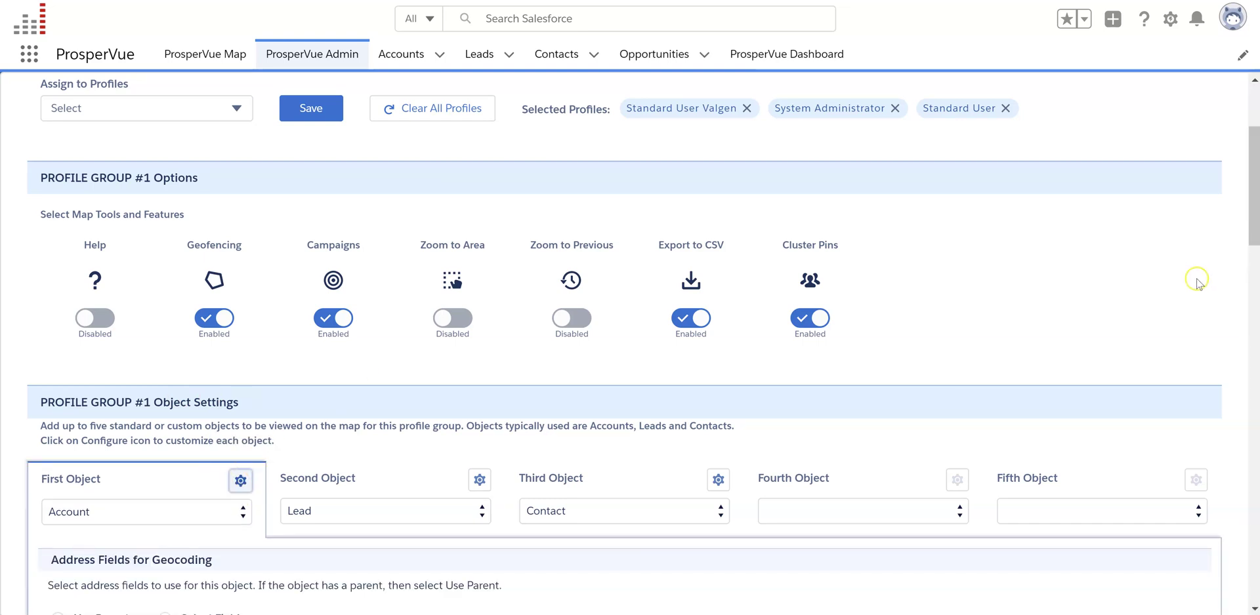
pyautogui.moveTo(1252, 233); pyautogui.dragTo(1254, 486)
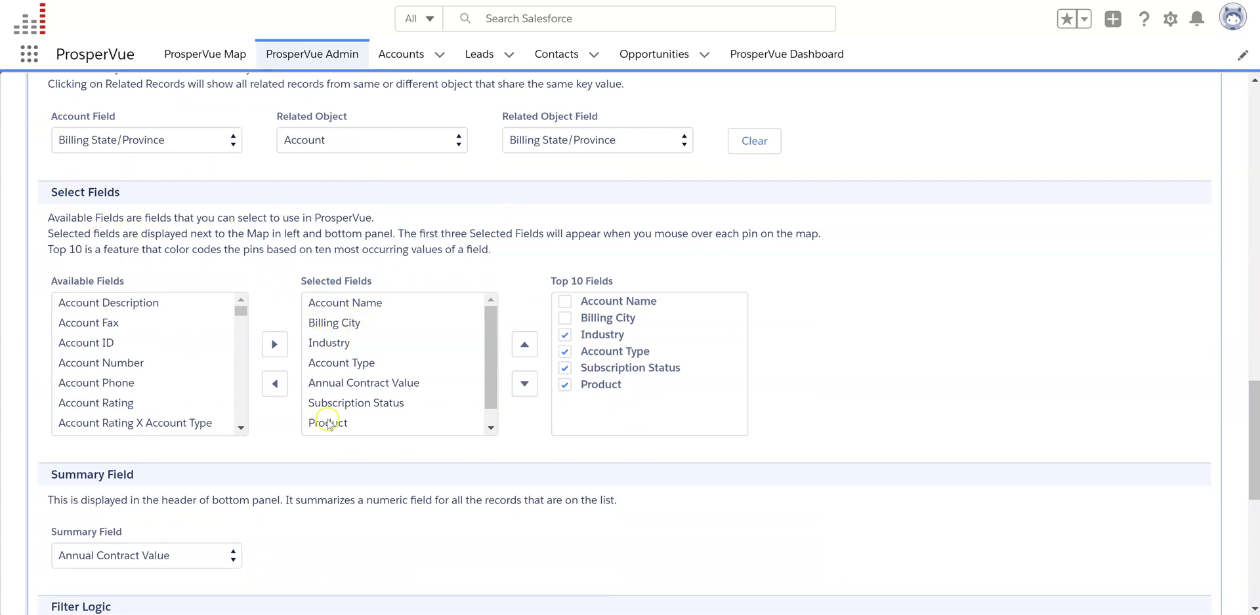
pyautogui.click(204, 54)
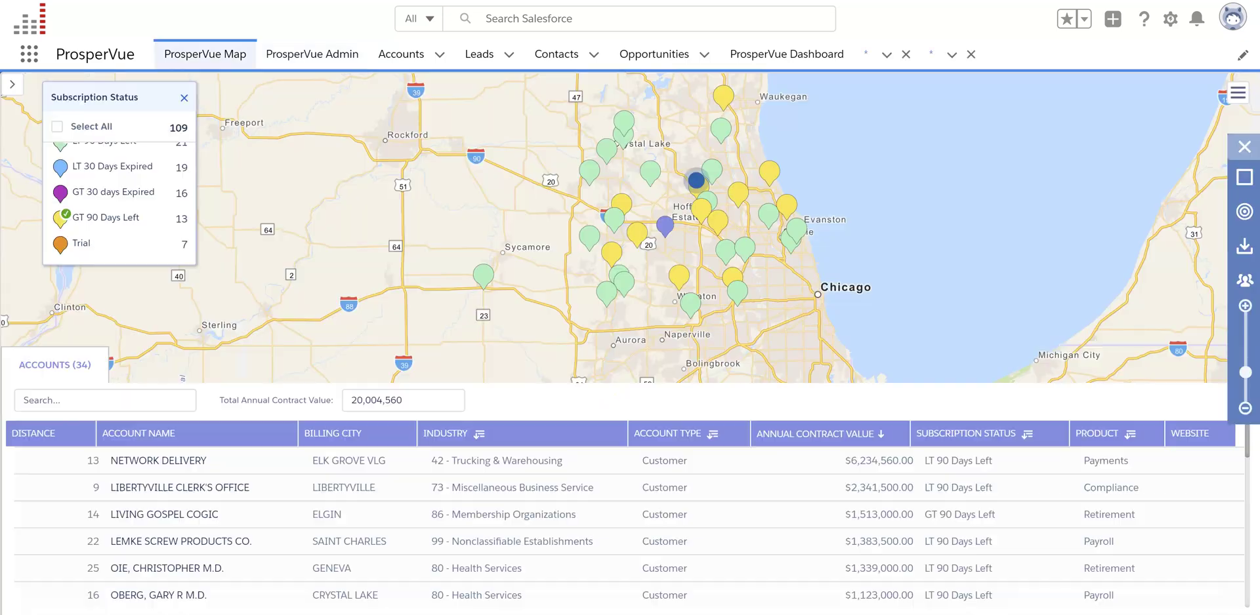
pyautogui.click(714, 435)
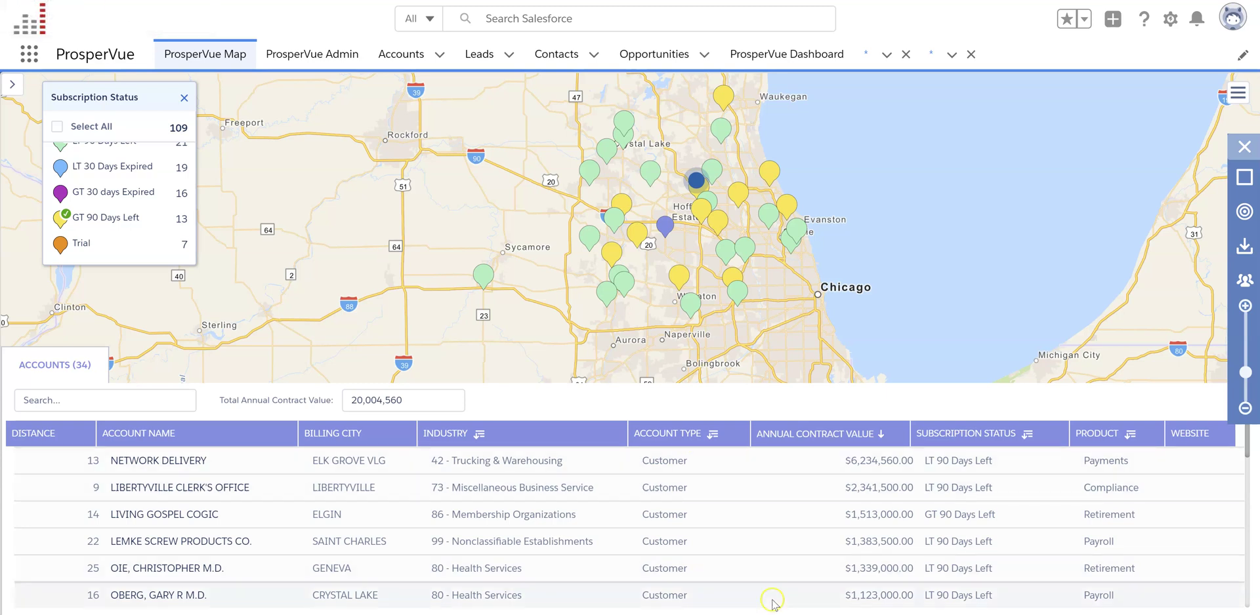
pyautogui.click(836, 433)
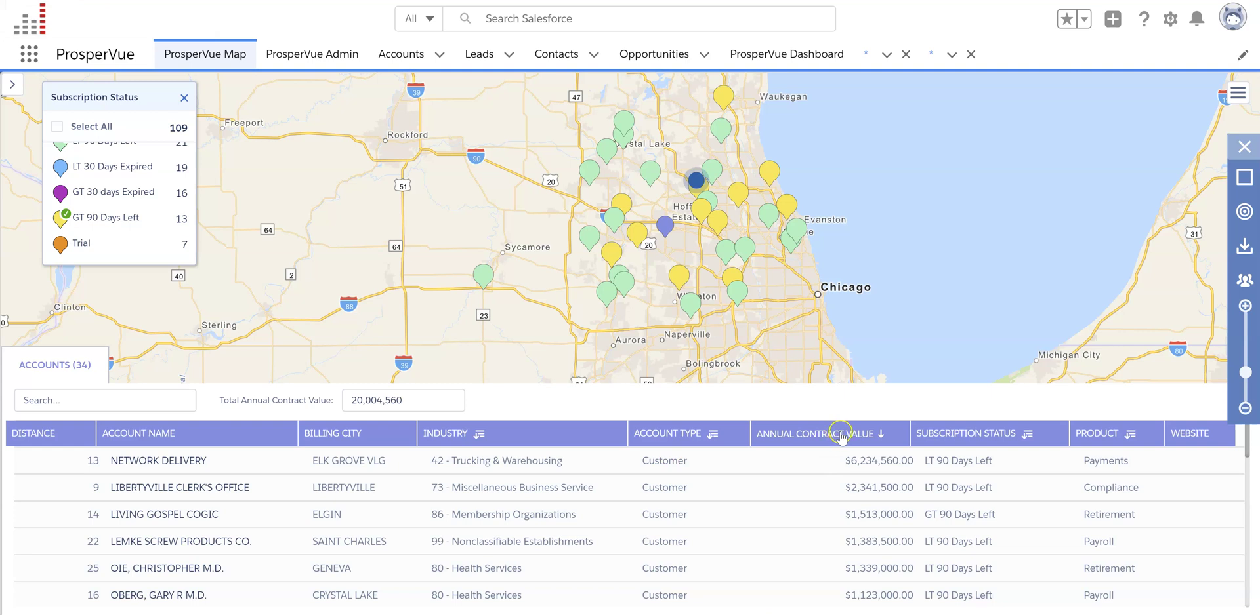